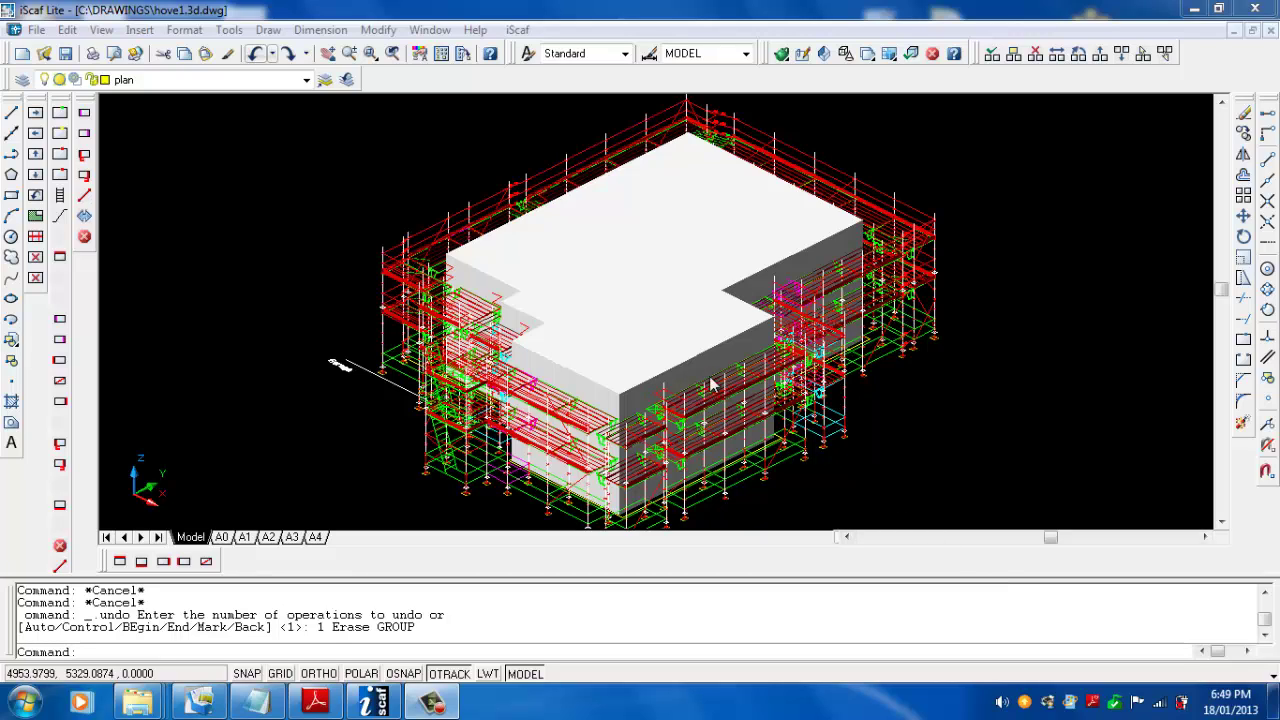
# Window-select and erase the grey building solid, then switch to 2D plan view with dp.
pyautogui.click(585, 359)
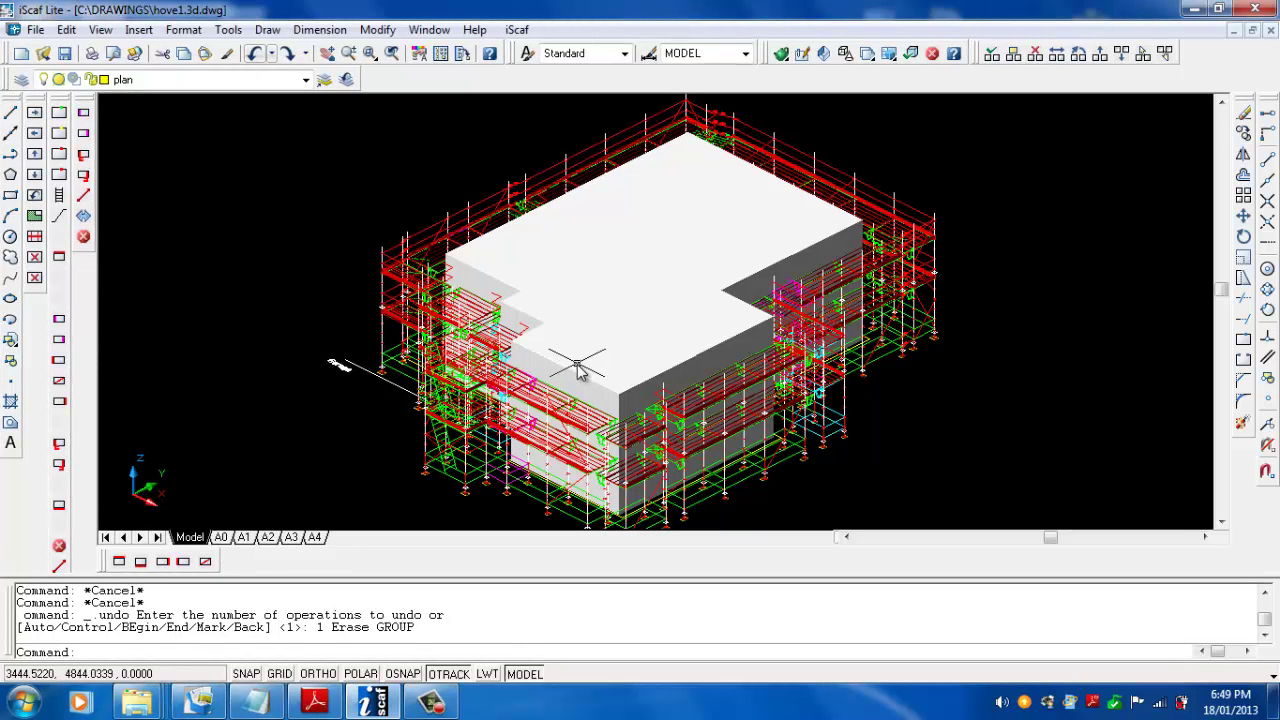
pyautogui.click(577, 366)
pyautogui.click(765, 290)
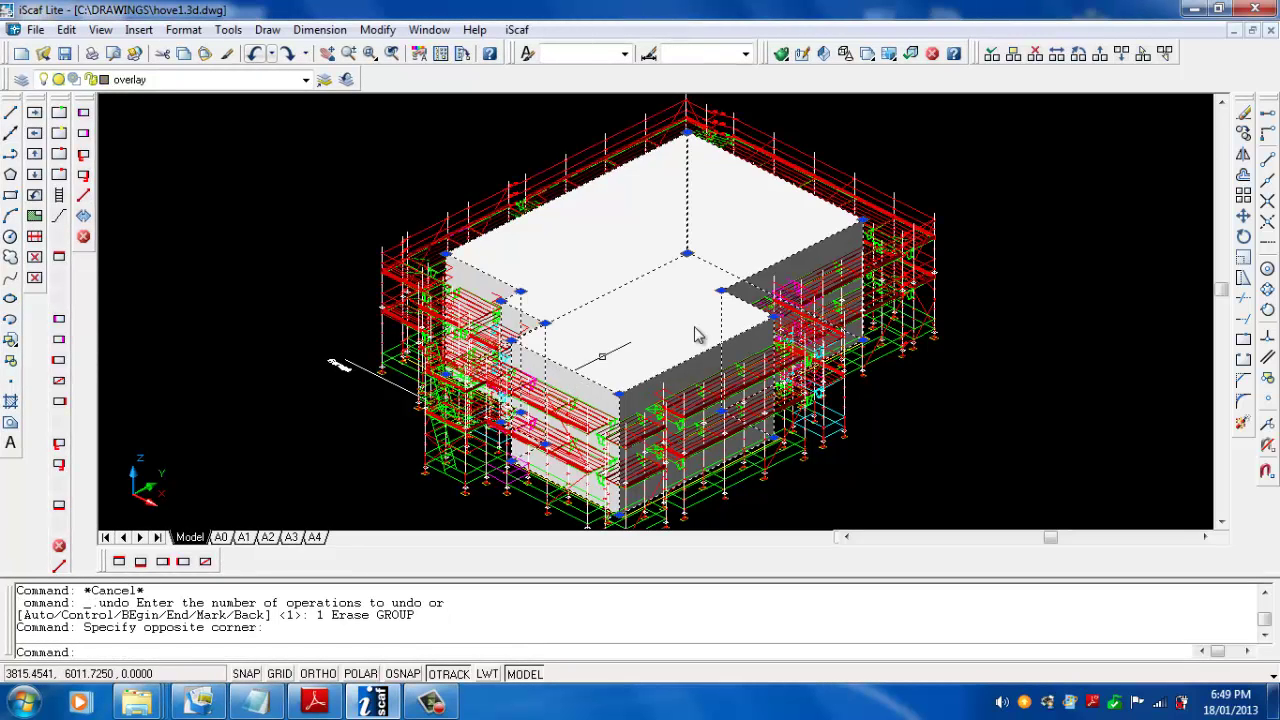
pyautogui.click(1246, 113)
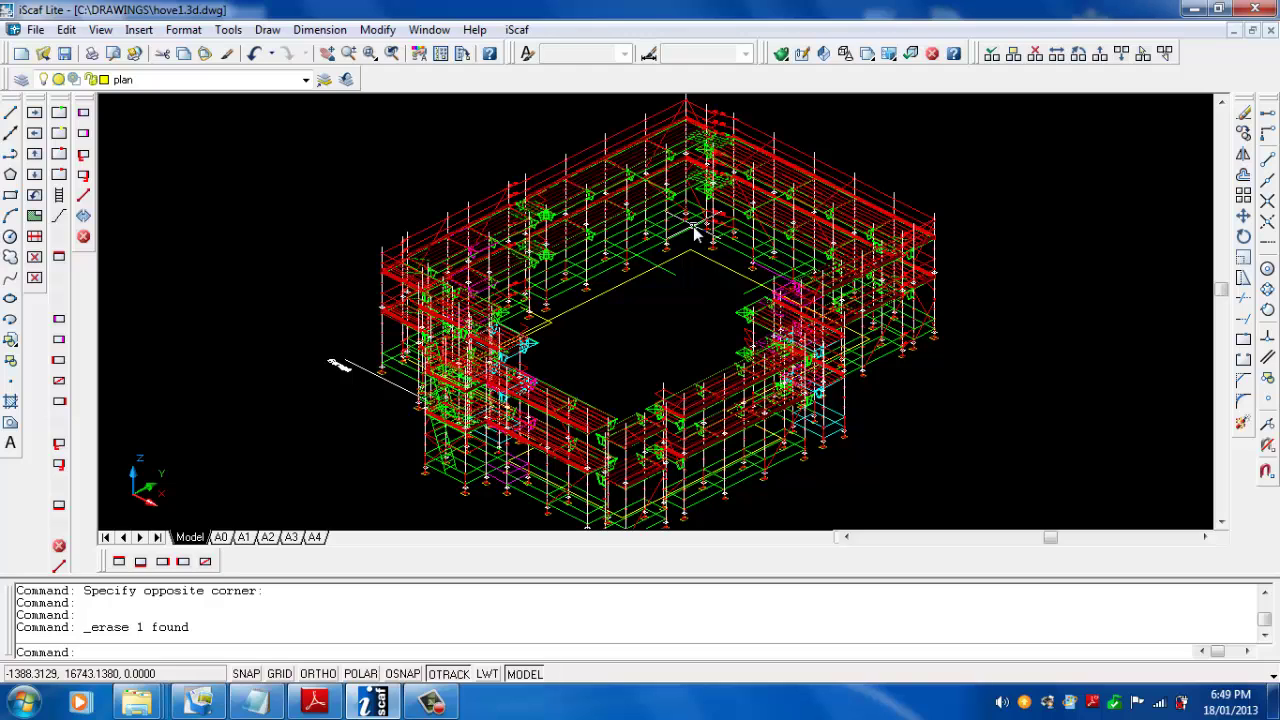
pyautogui.write('dp')
pyautogui.press('Return')
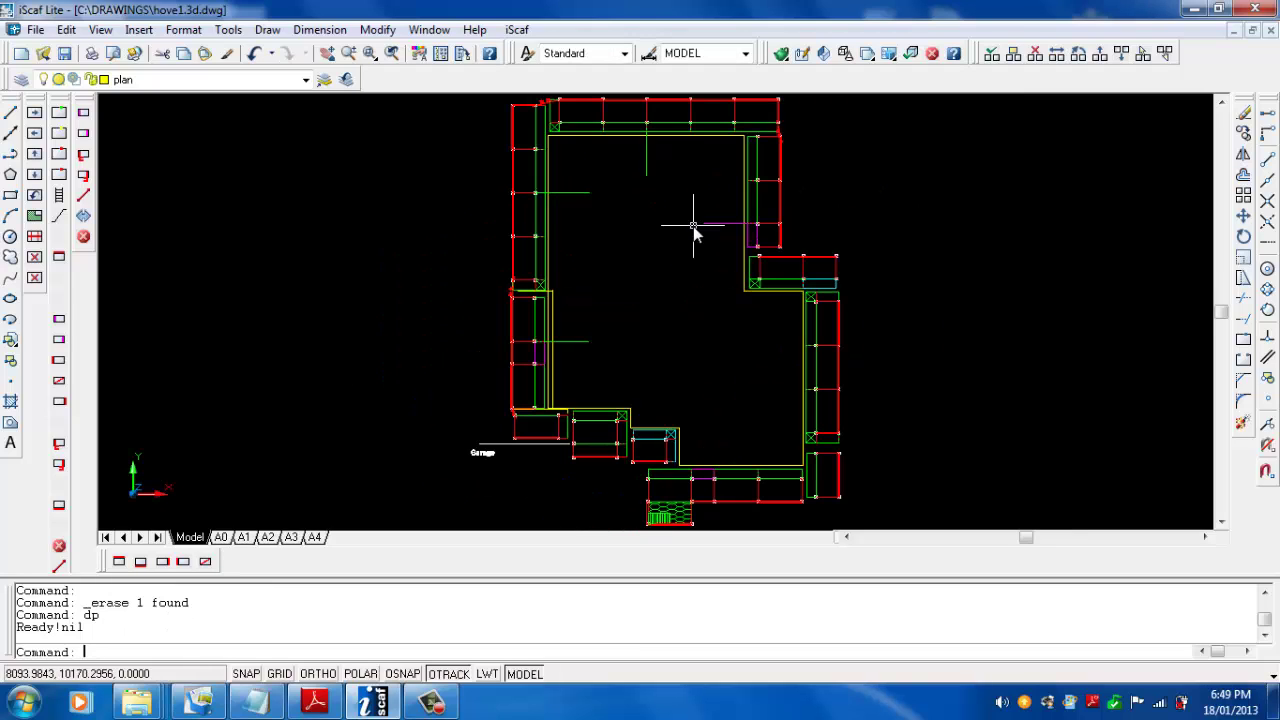
# Set the shade mode to 2D Wireframe.
pyautogui.click(100, 29)
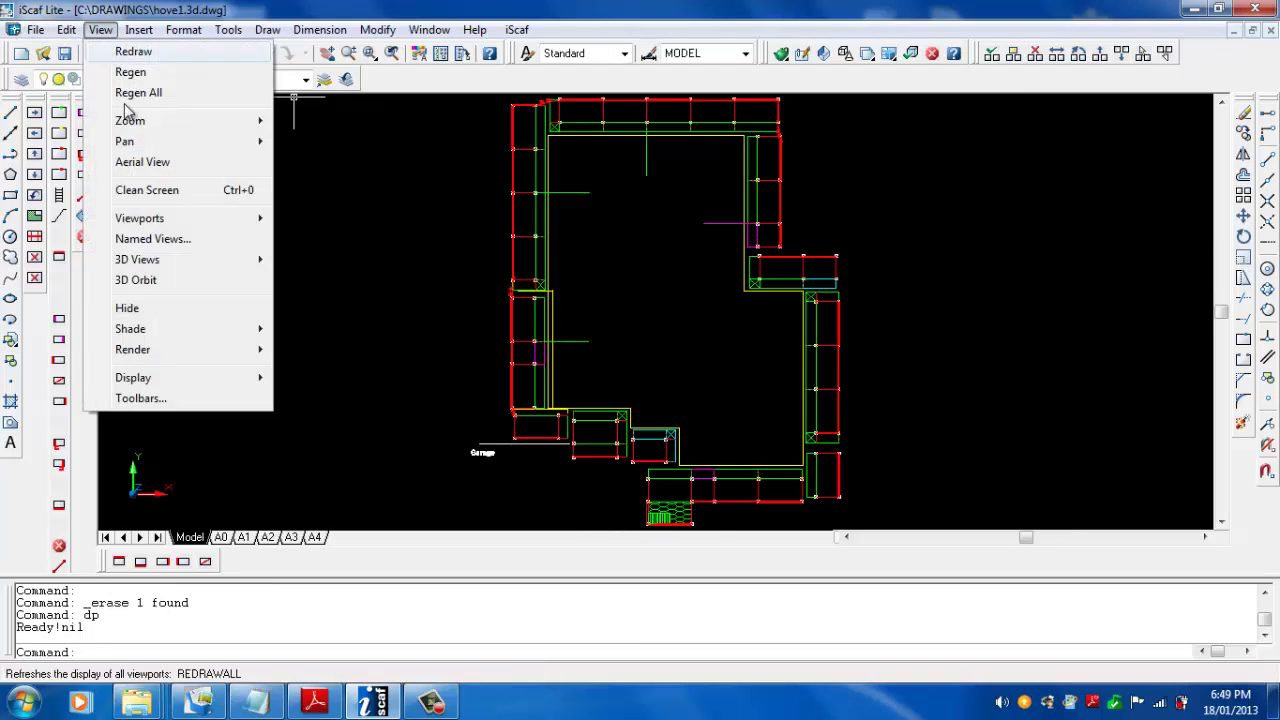
pyautogui.moveTo(177, 337)
pyautogui.click(305, 333)
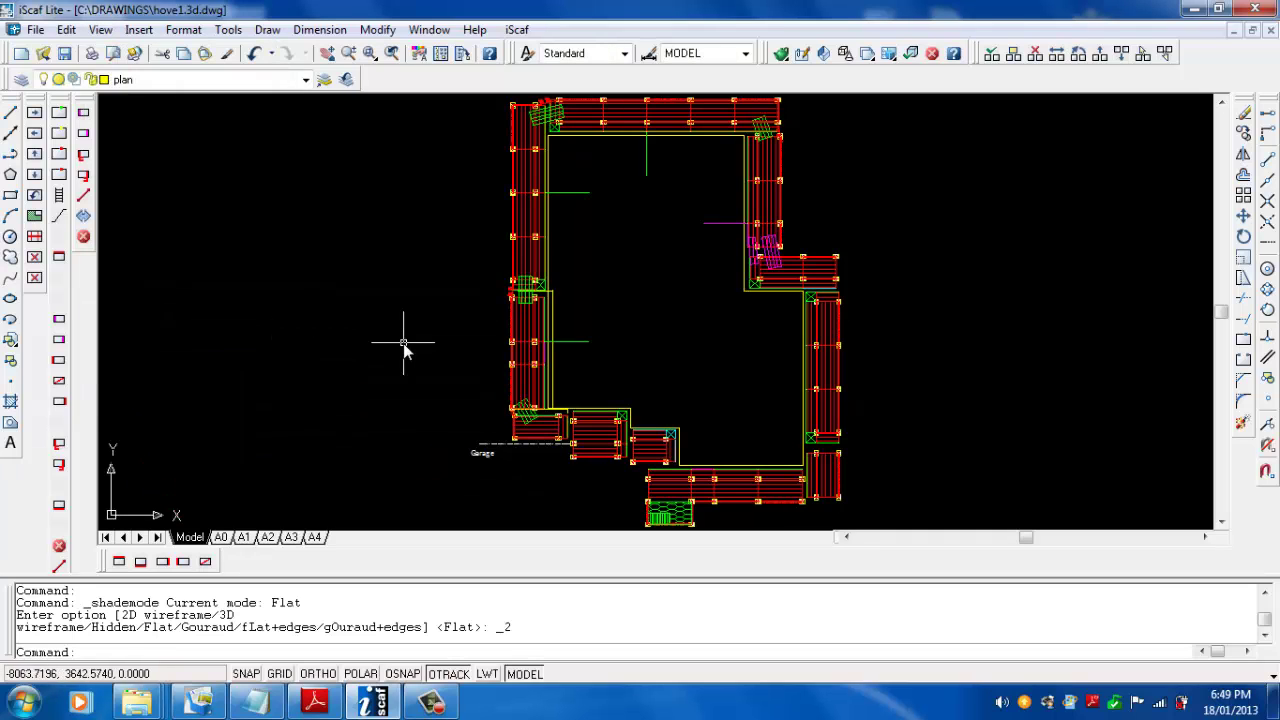
# Make overlay the current layer instead of plan.
pyautogui.click(305, 80)
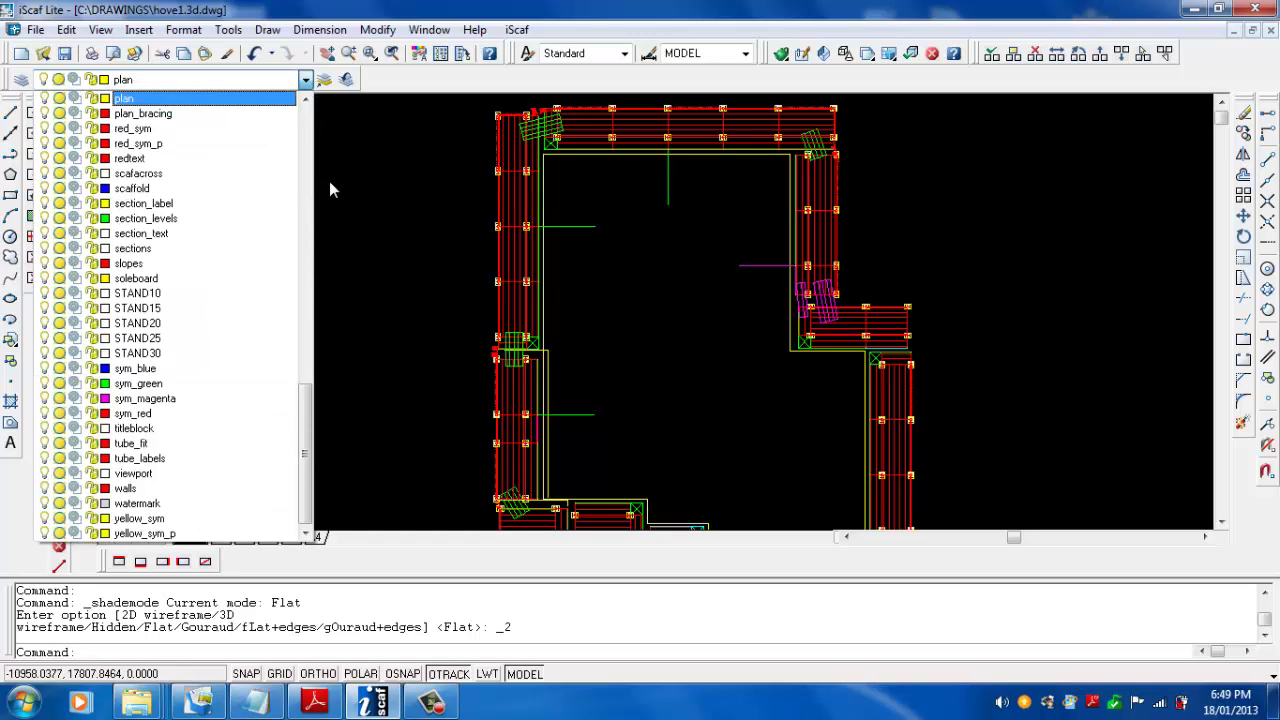
pyautogui.moveTo(303, 405); pyautogui.dragTo(303, 365)
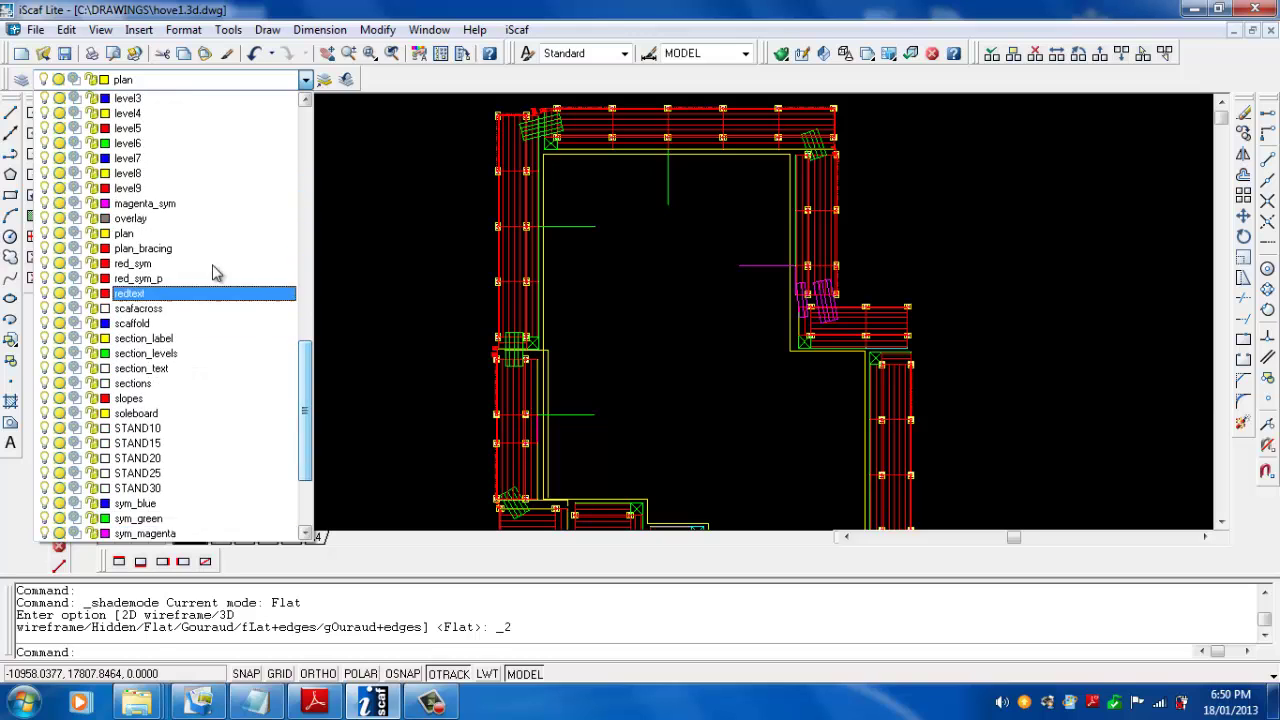
pyautogui.click(194, 220)
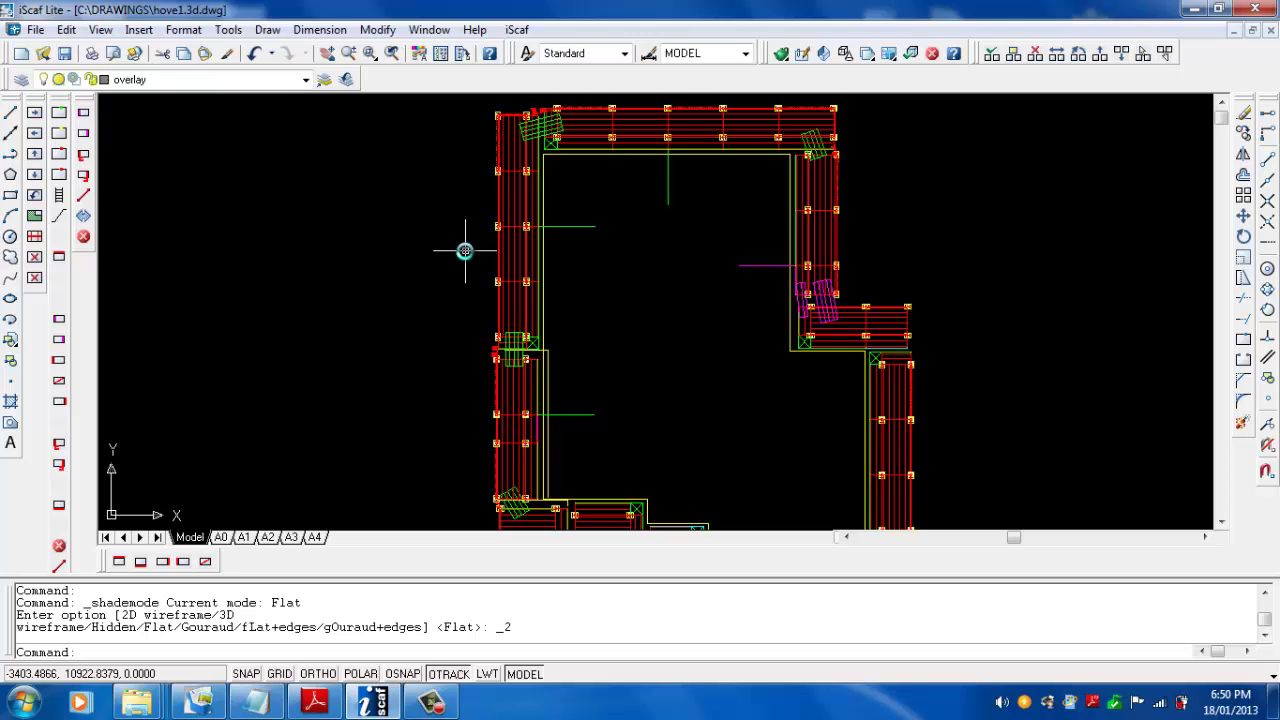
# Start a polyline with ORTHO on, tracing the top-left, top-right and upper-right inner corners.
pyautogui.write('polyline')
pyautogui.press('Return')
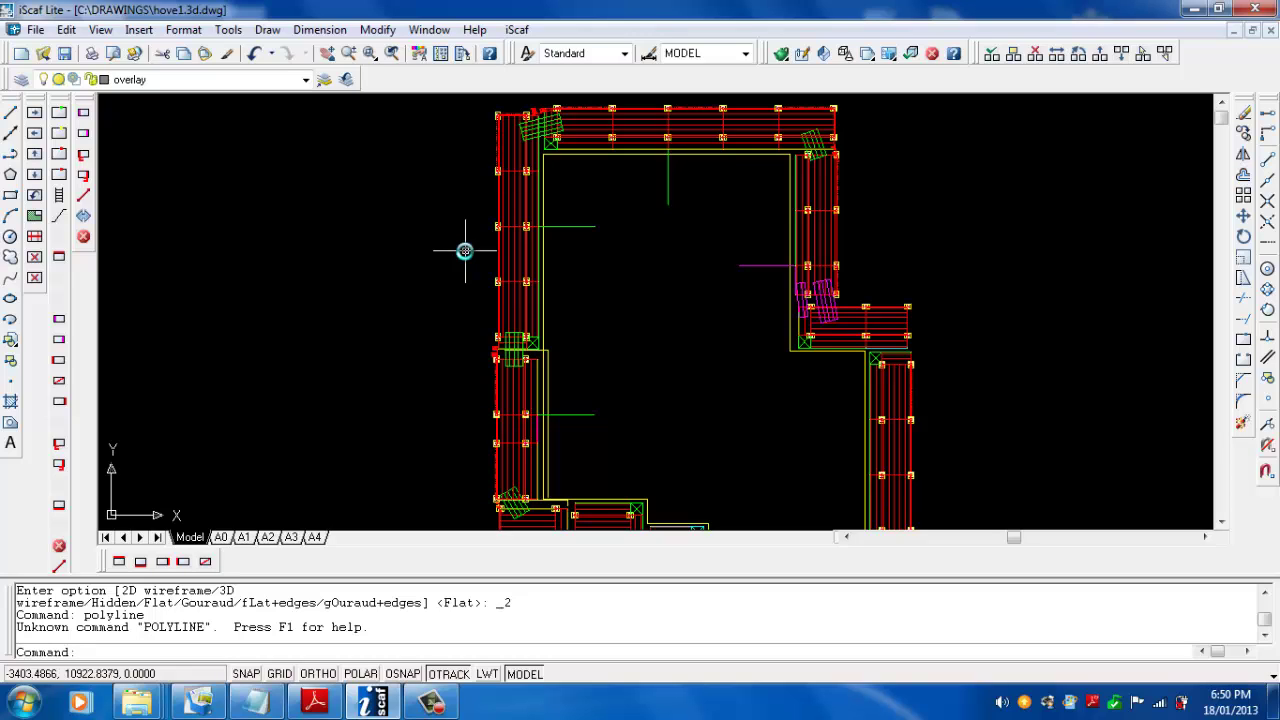
pyautogui.write('pline')
pyautogui.press('Return')
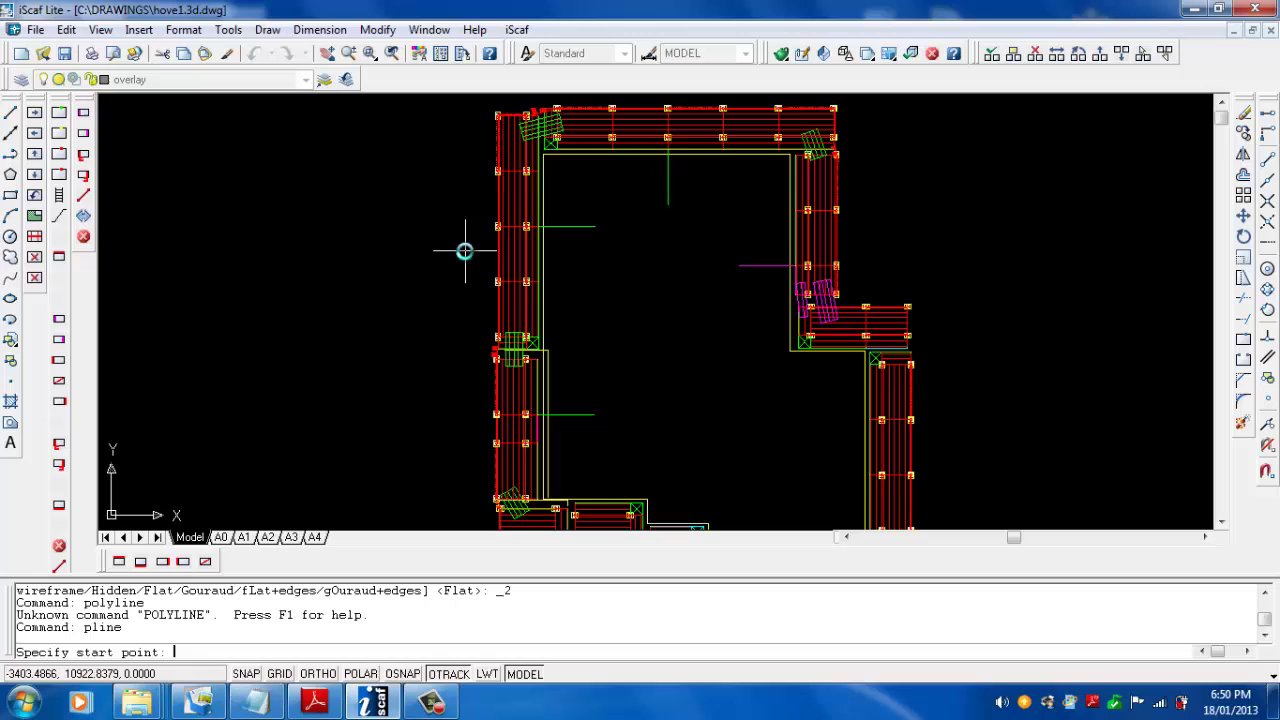
pyautogui.click(545, 158)
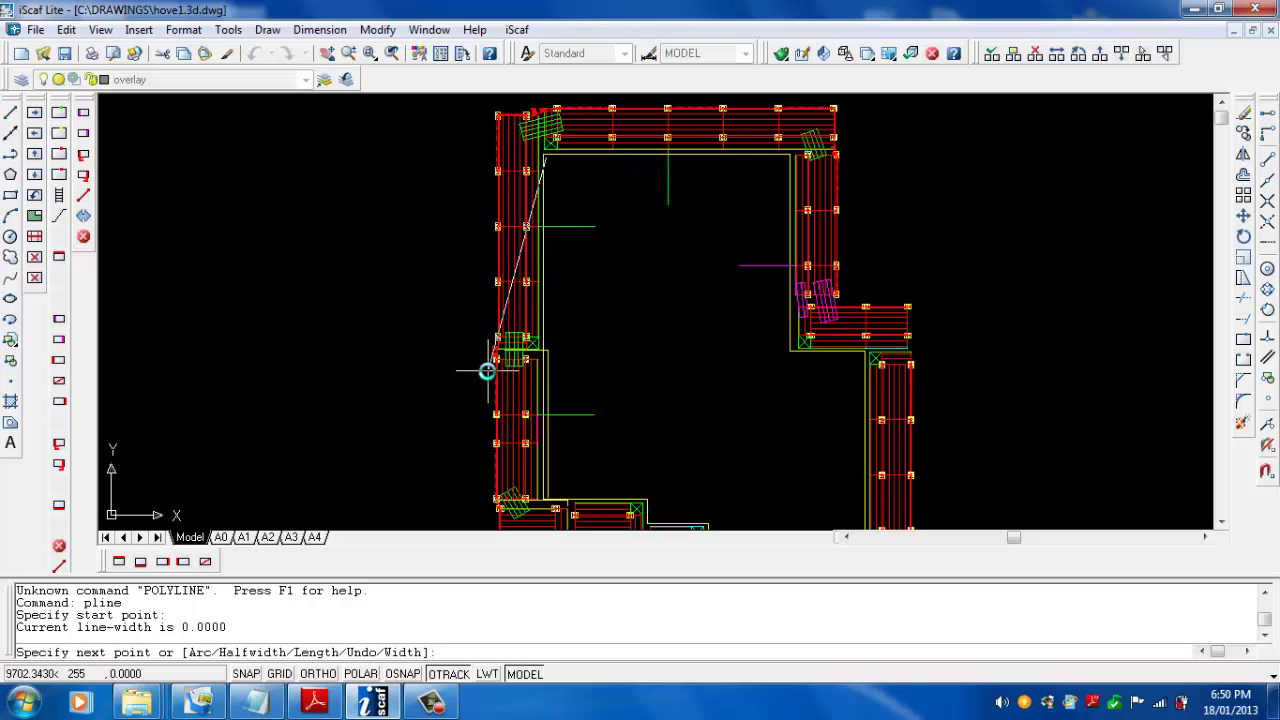
pyautogui.click(318, 674)
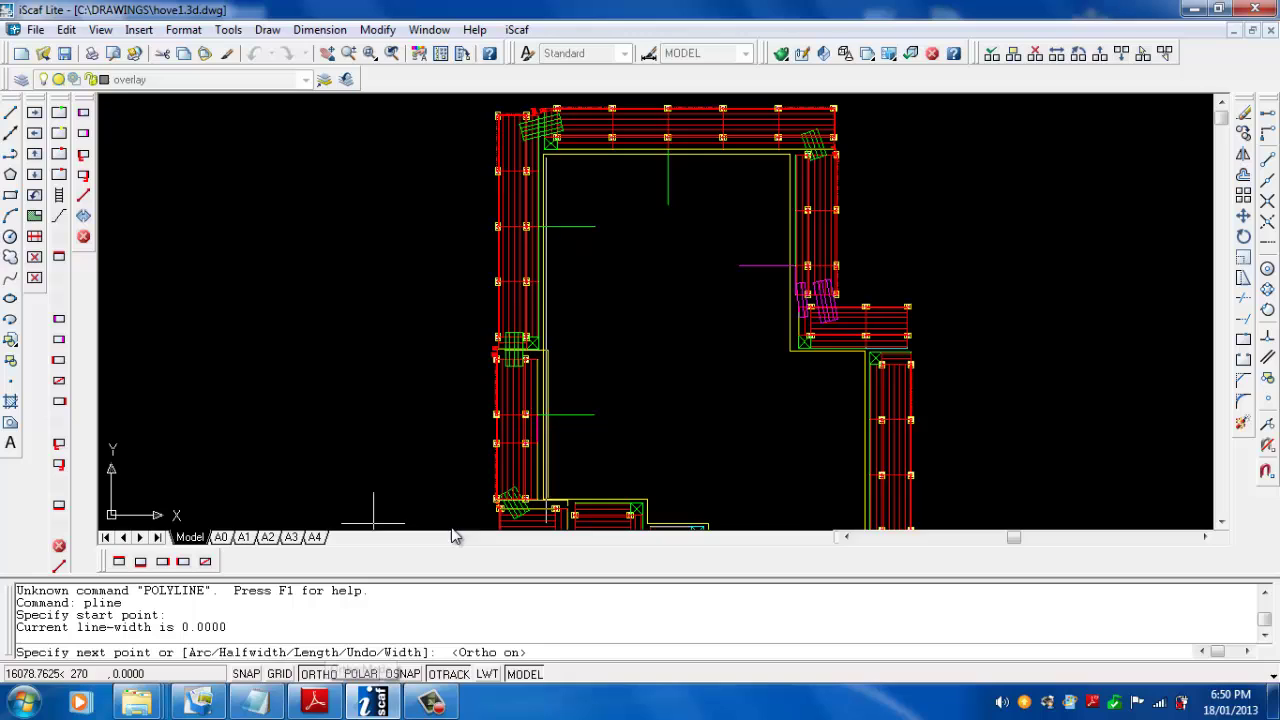
pyautogui.click(788, 154)
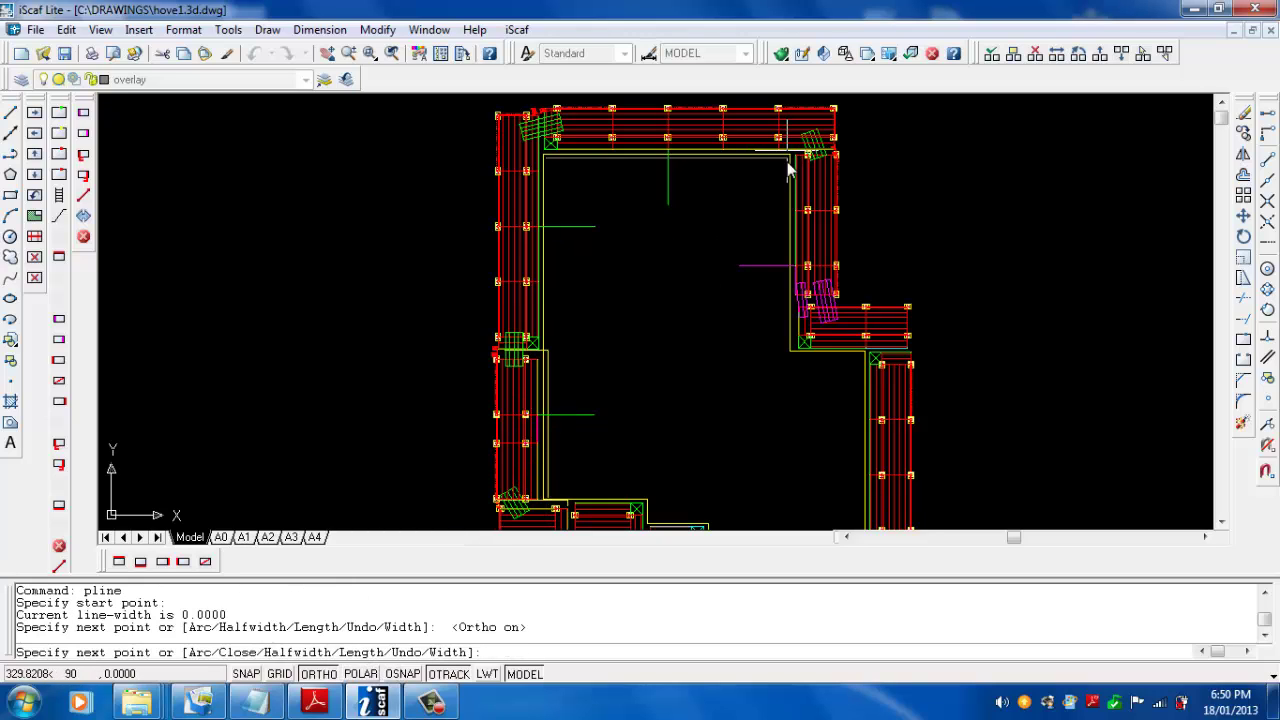
pyautogui.click(780, 356)
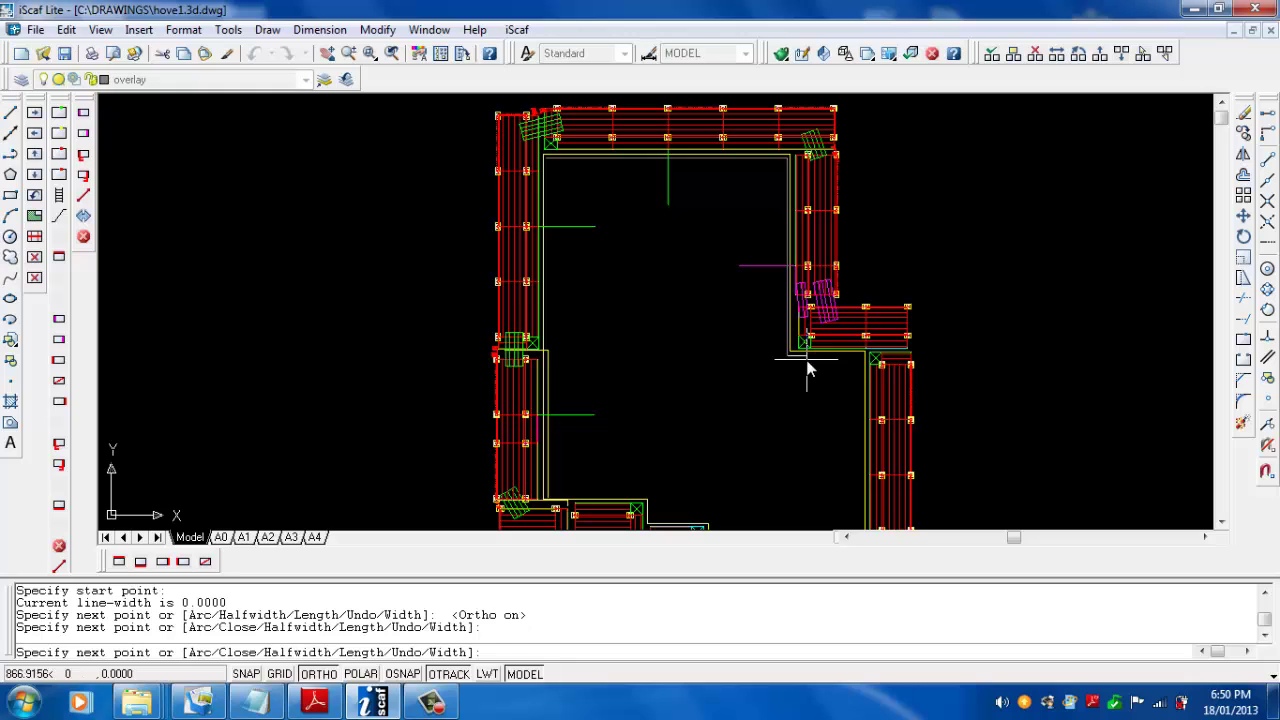
pyautogui.click(864, 356)
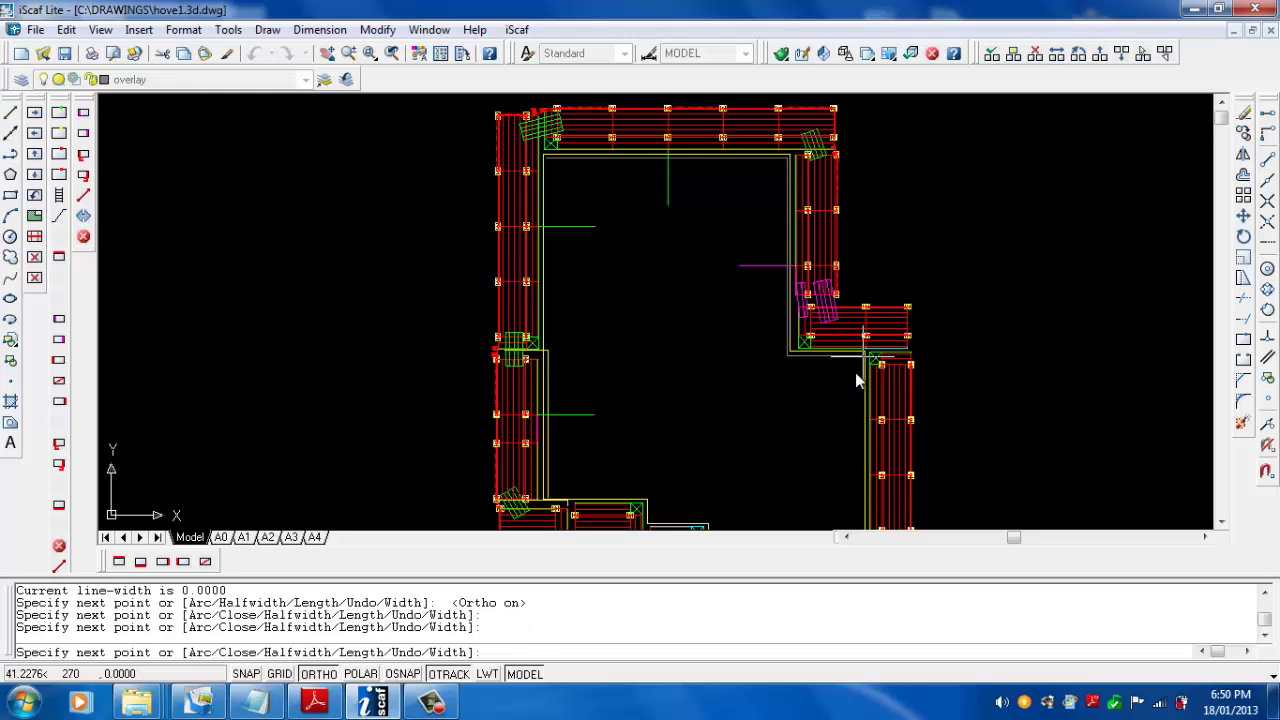
# Continue the outline around the lower and left inner wall corners and close it.
pyautogui.moveTo(839, 416); pyautogui.dragTo(820, 286, button='middle')
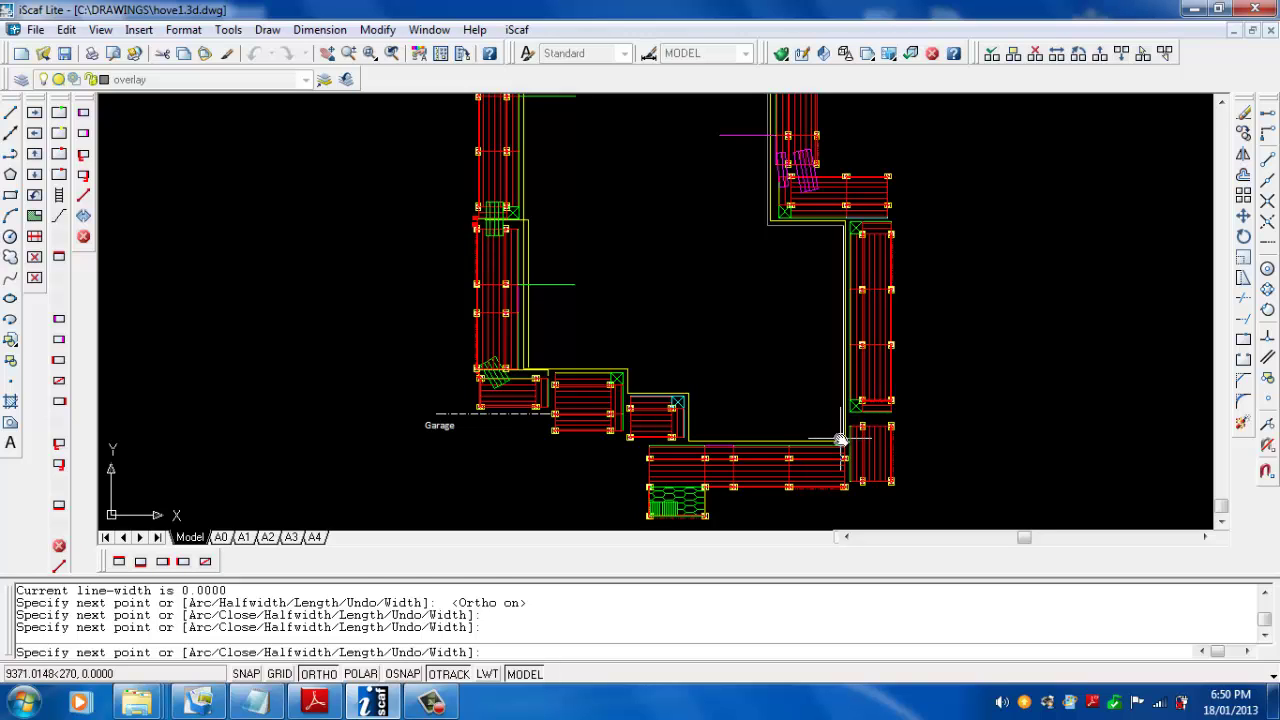
pyautogui.click(842, 440)
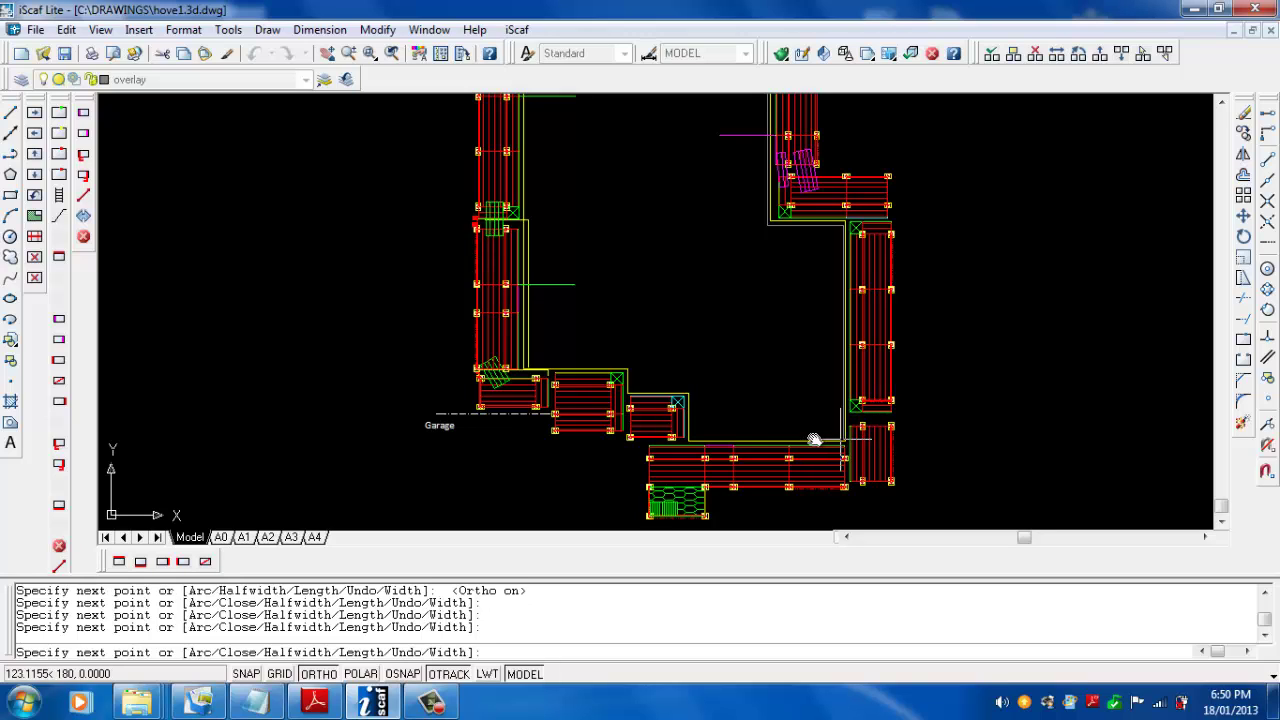
pyautogui.click(690, 436)
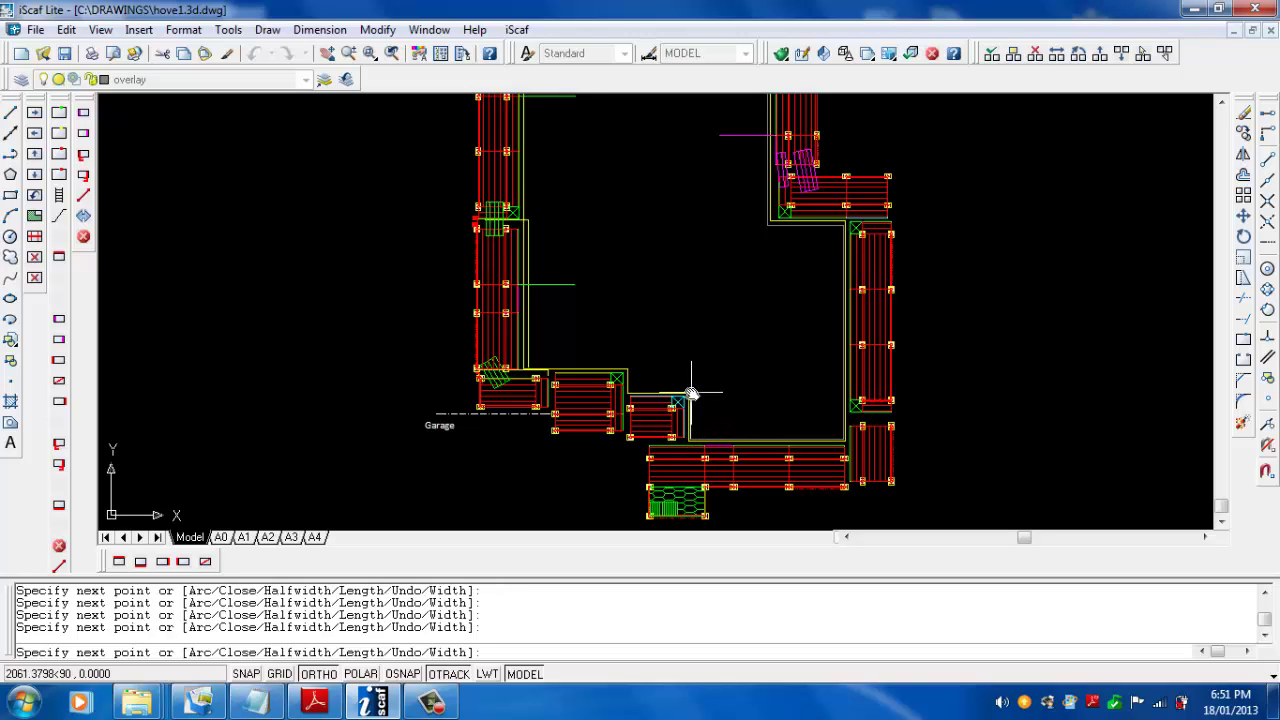
pyautogui.click(690, 392)
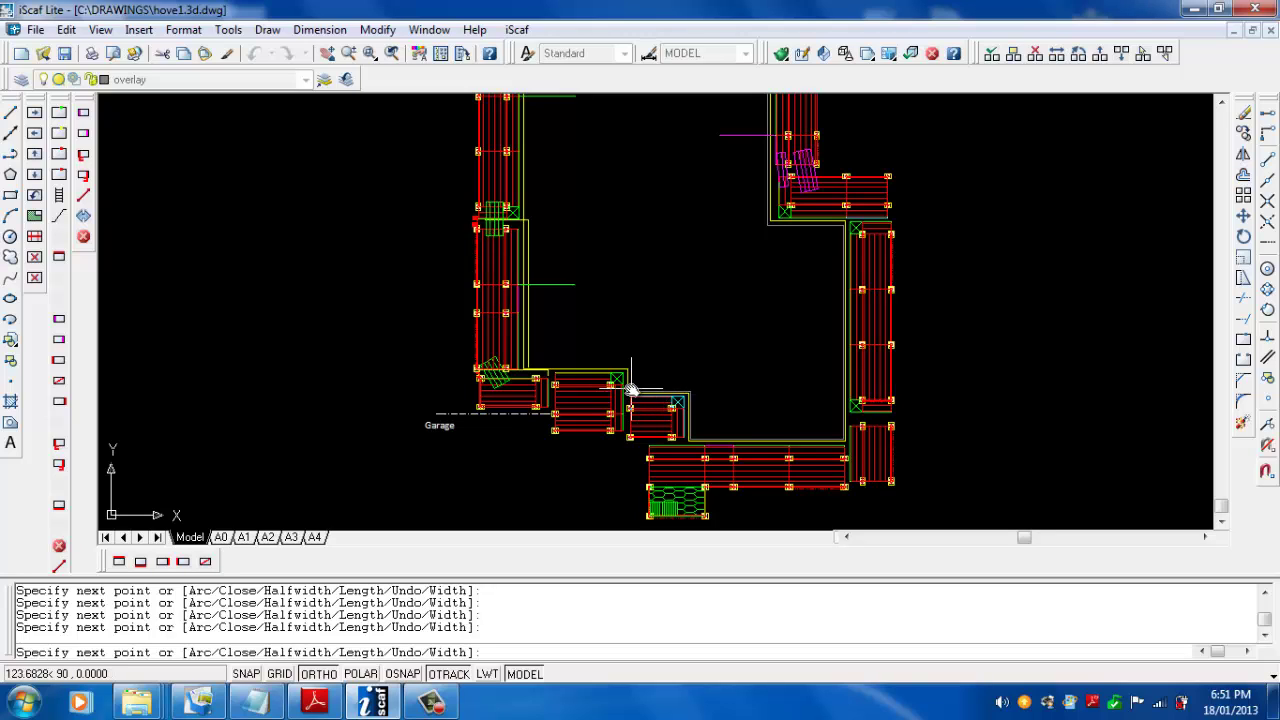
pyautogui.click(630, 368)
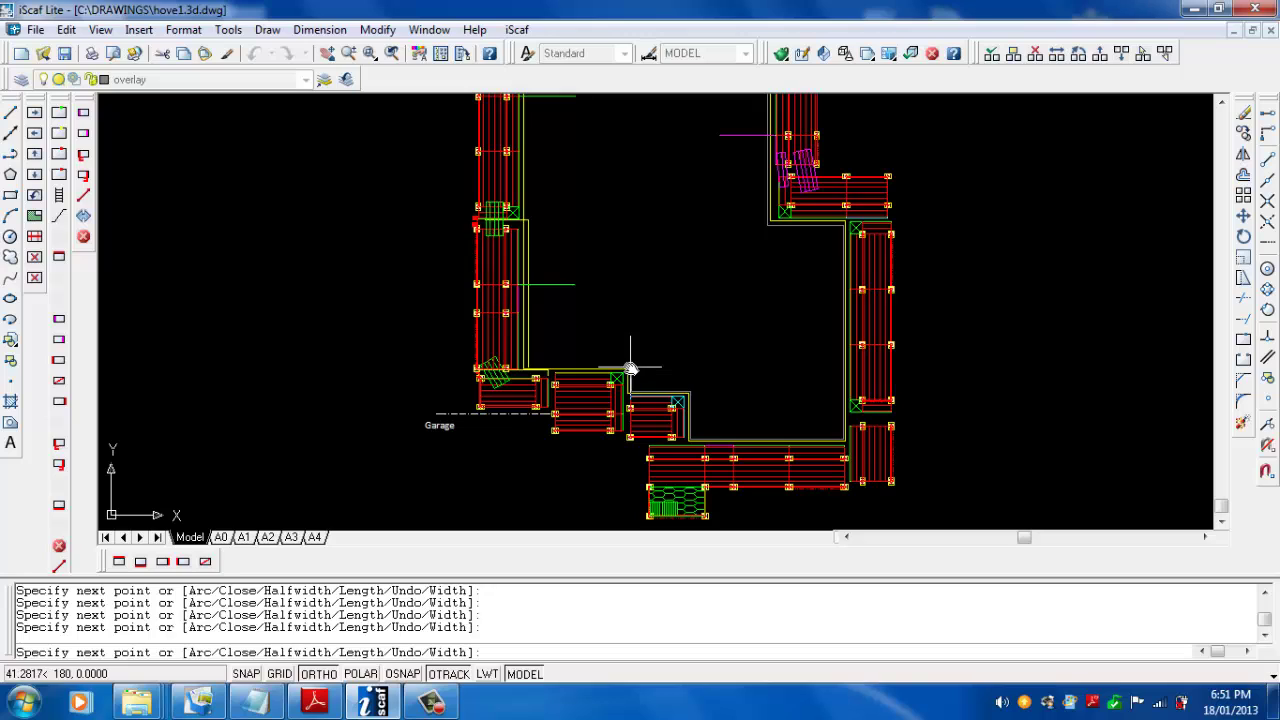
pyautogui.click(530, 367)
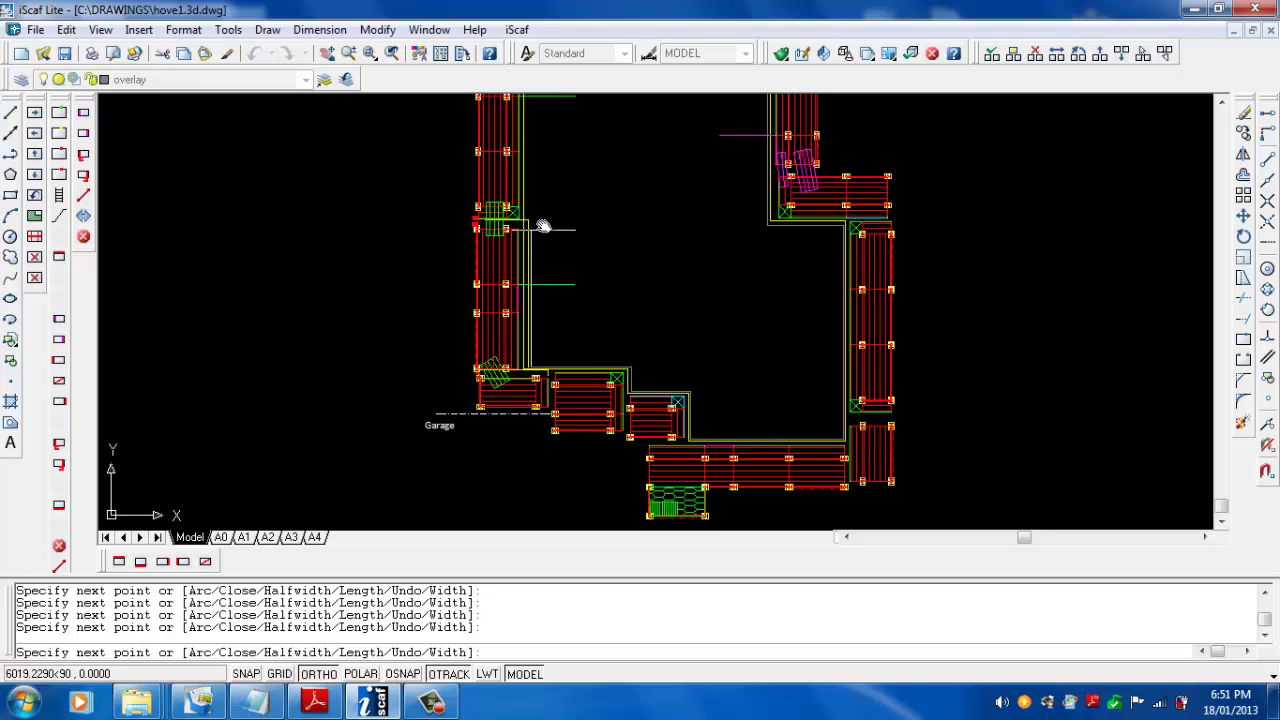
pyautogui.moveTo(550, 203); pyautogui.dragTo(554, 317, button='middle')
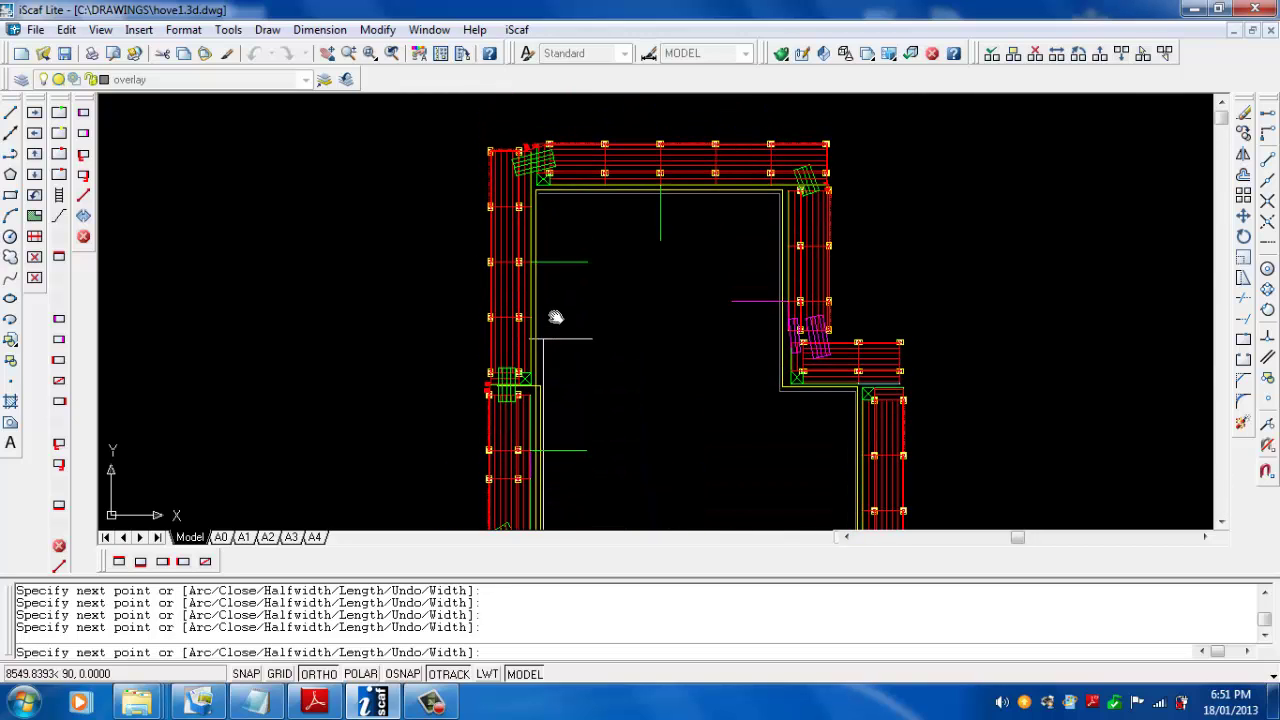
pyautogui.click(543, 195)
pyautogui.write('c')
pyautogui.press('Return')
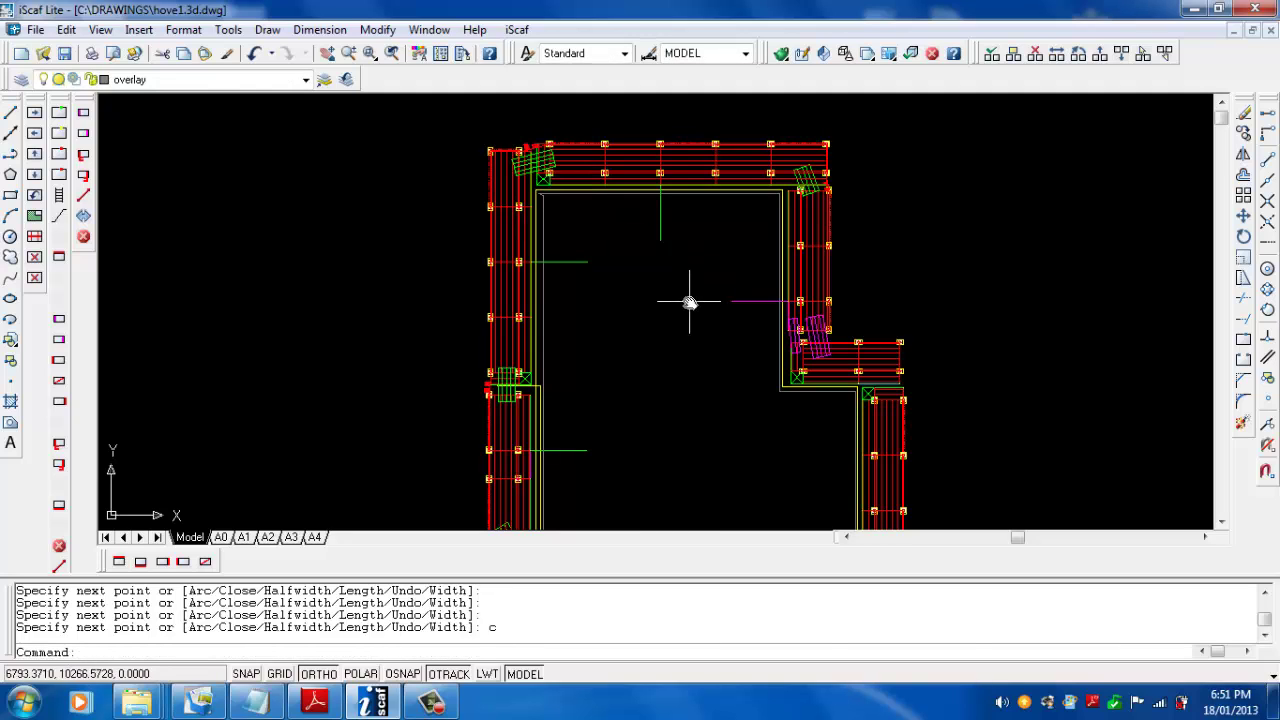
pyautogui.scroll(-2, 689, 297)
pyautogui.moveTo(680, 337); pyautogui.dragTo(669, 297, button='middle')
pyautogui.scroll(2, 667, 298)
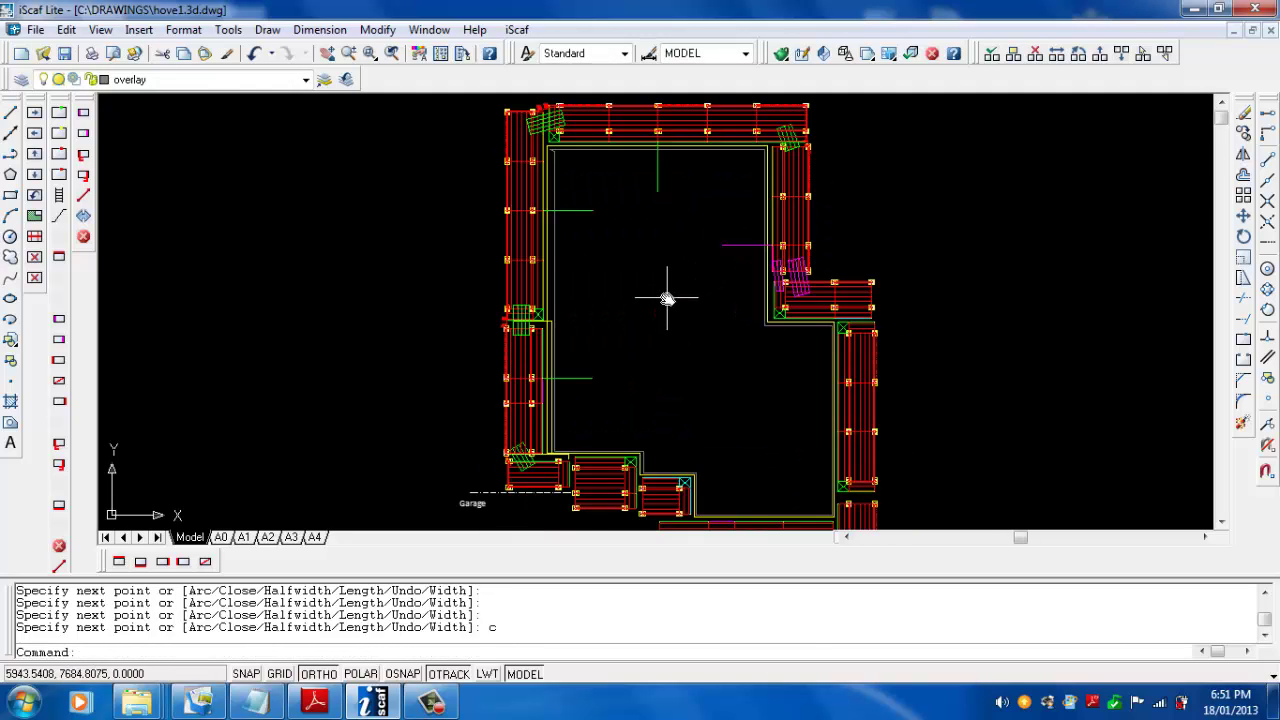
pyautogui.scroll(-2, 667, 298)
pyautogui.scroll(3, 586, 277)
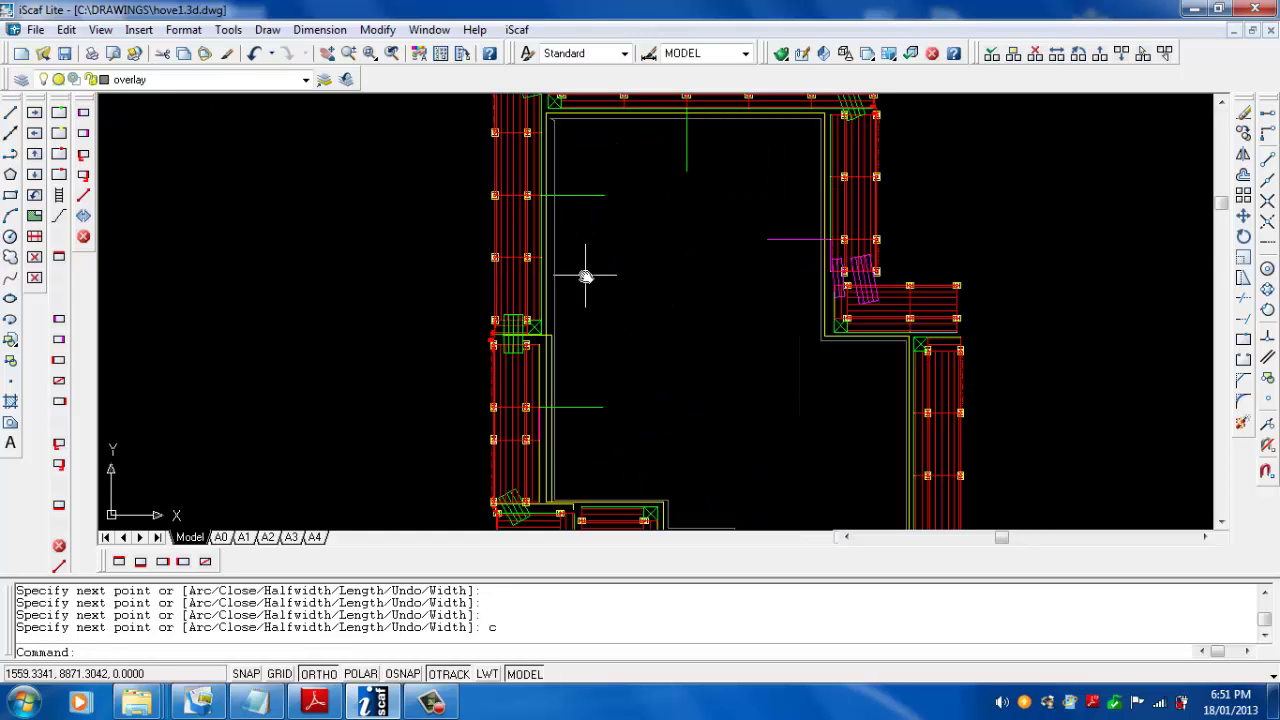
pyautogui.scroll(-2, 595, 275)
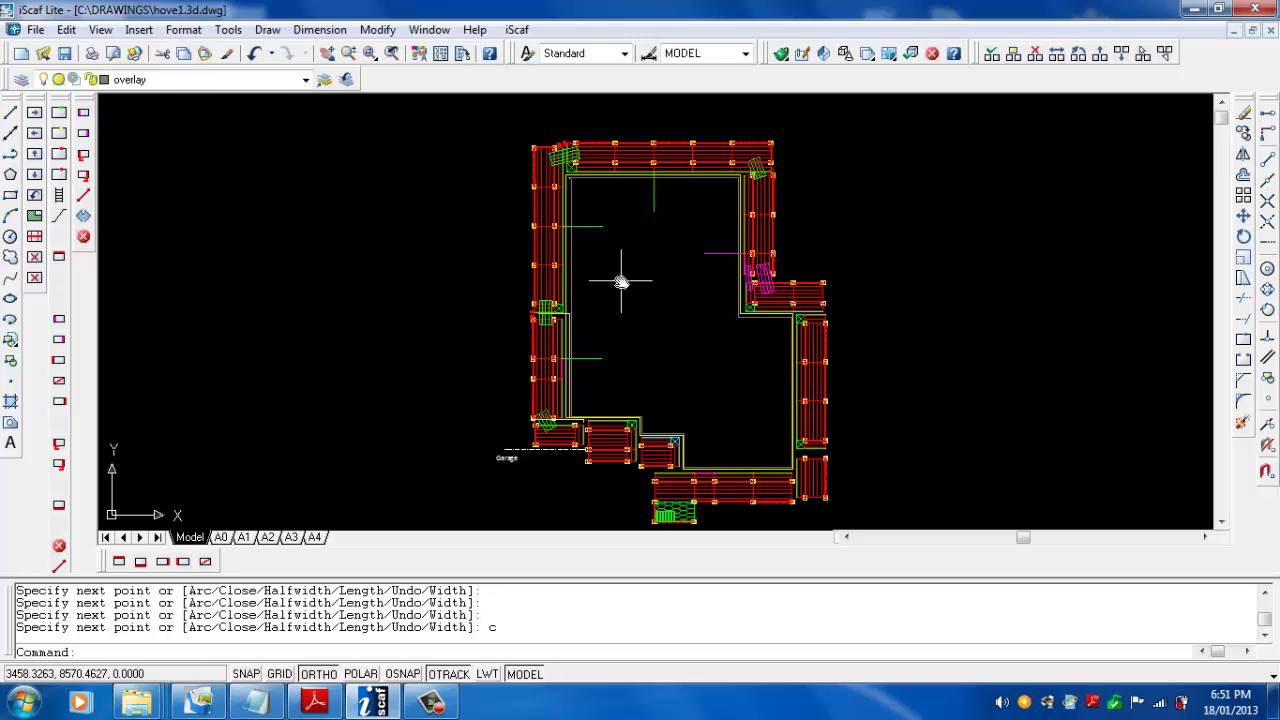
# Extrude the inner building polyline 6000 high with zero taper, then switch to the dv isometric view.
pyautogui.write('extrude')
pyautogui.press('Return')
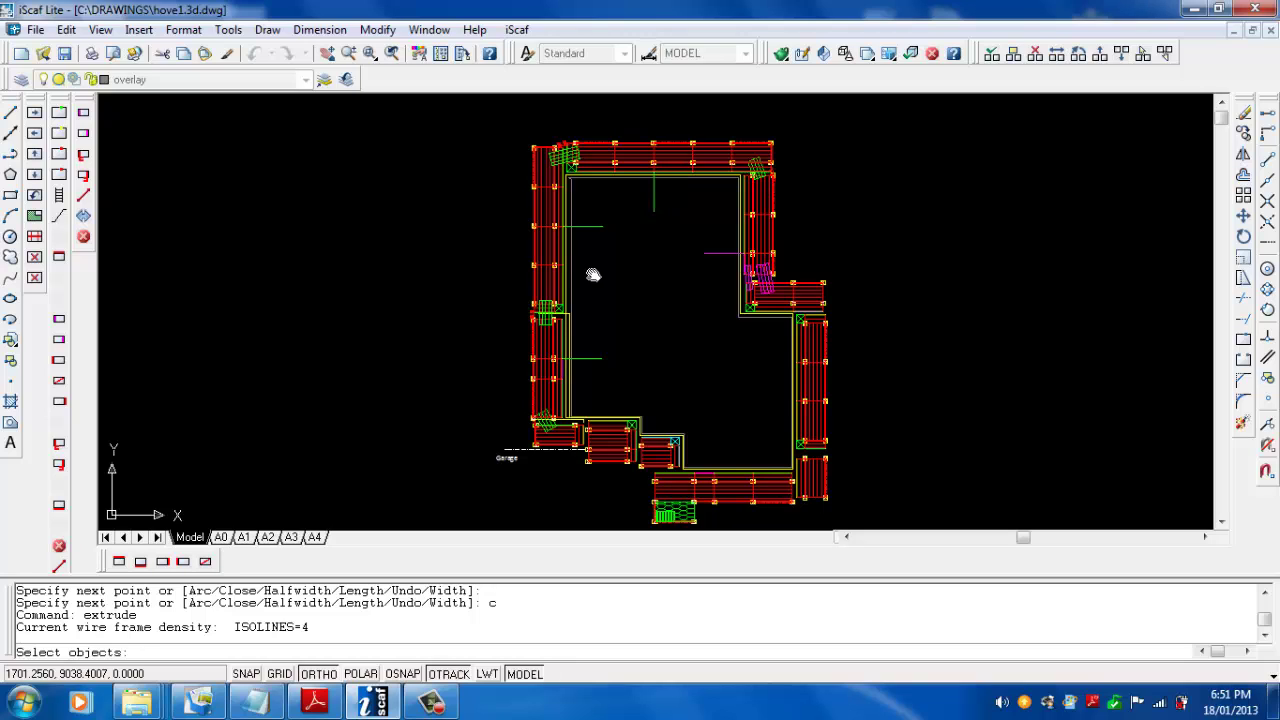
pyautogui.click(571, 268)
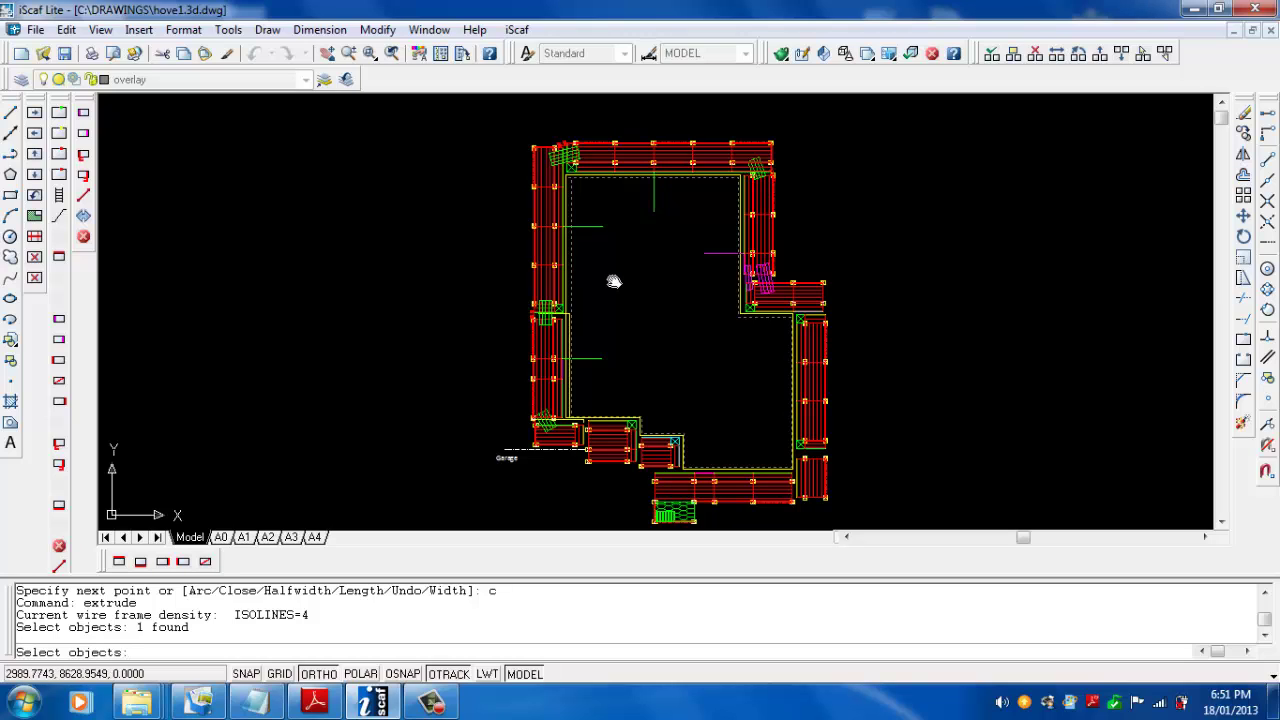
pyautogui.press('Return')
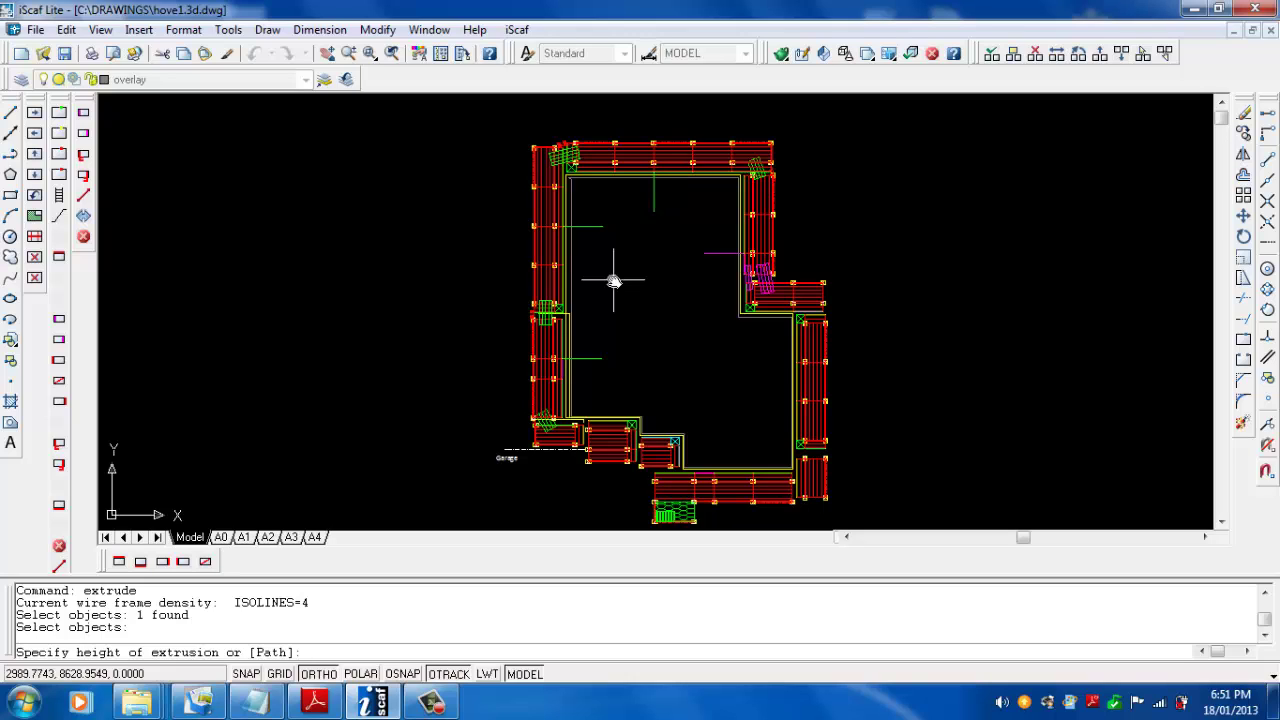
pyautogui.write('6000')
pyautogui.press('Return')
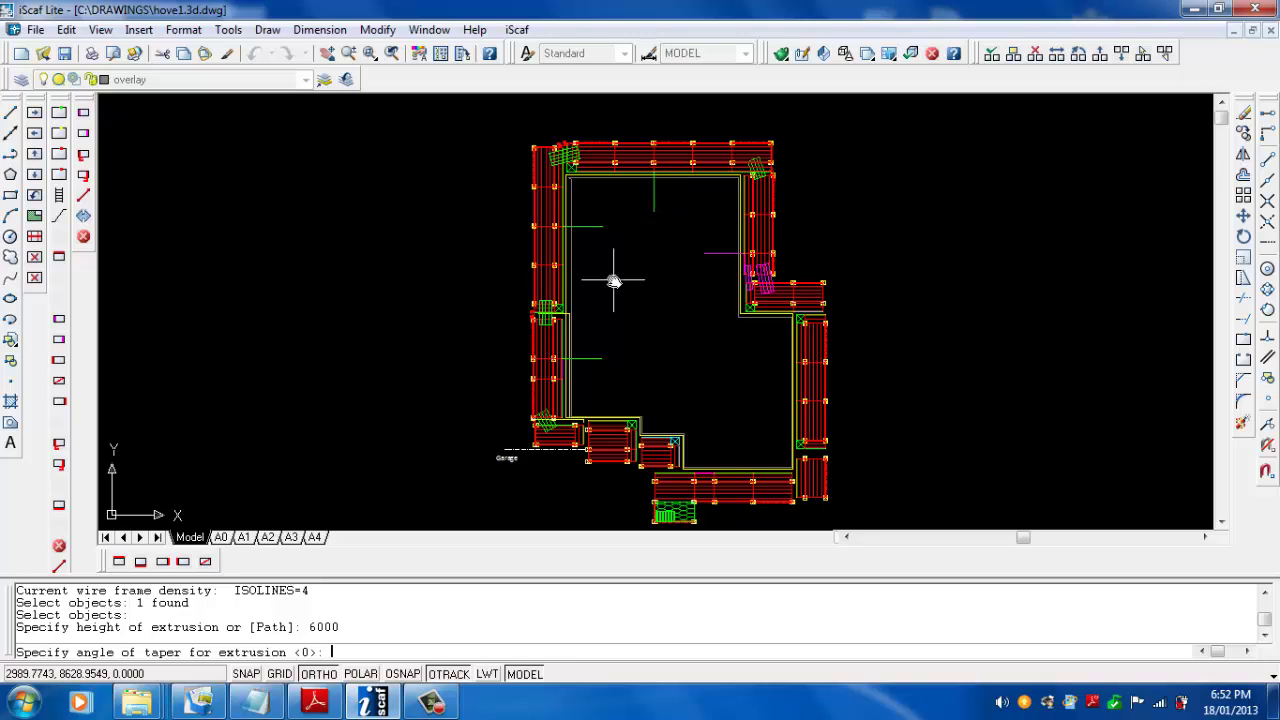
pyautogui.press('Return')
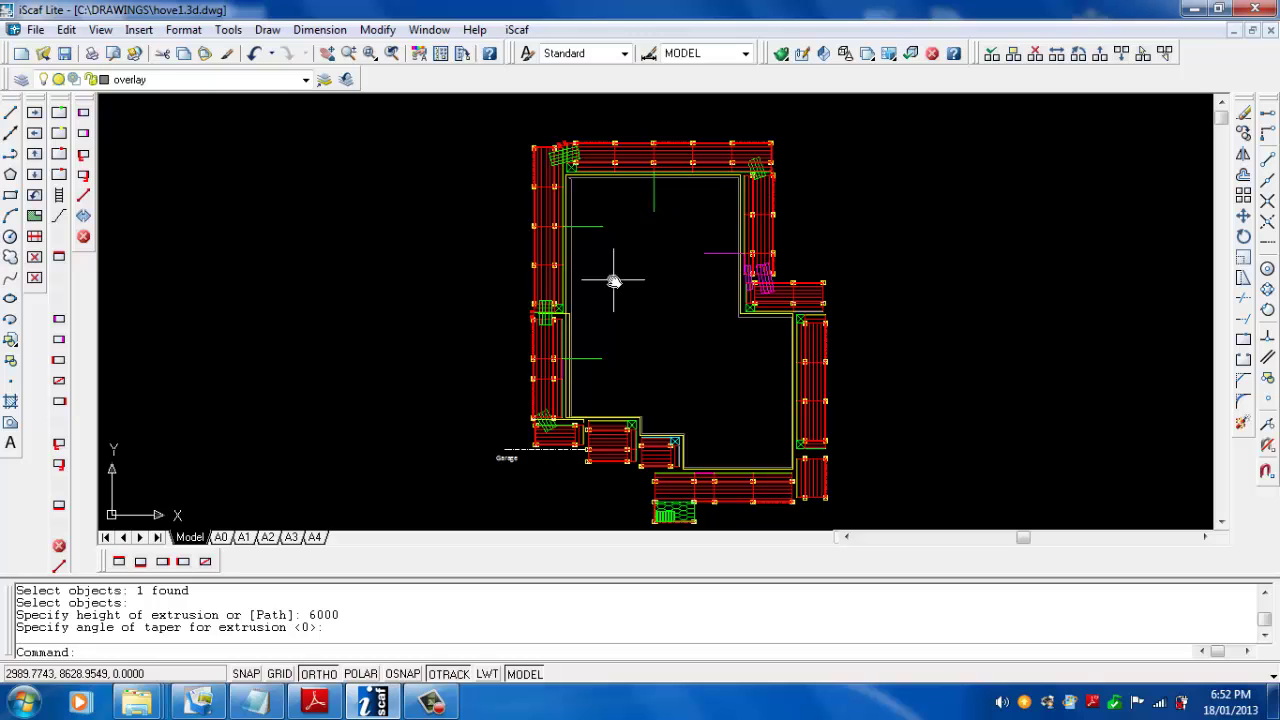
pyautogui.write('dv')
pyautogui.press('Return')
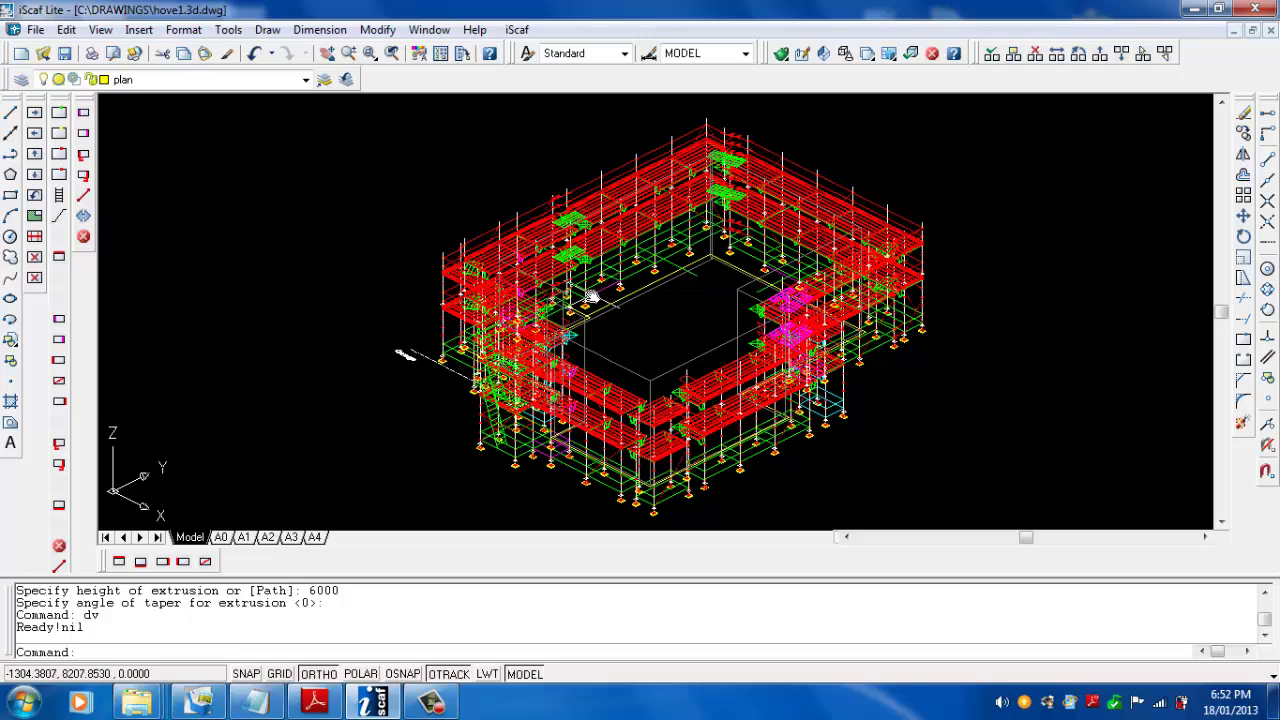
# Change the shade mode to Hidden, then to Flat Shaded.
pyautogui.click(101, 30)
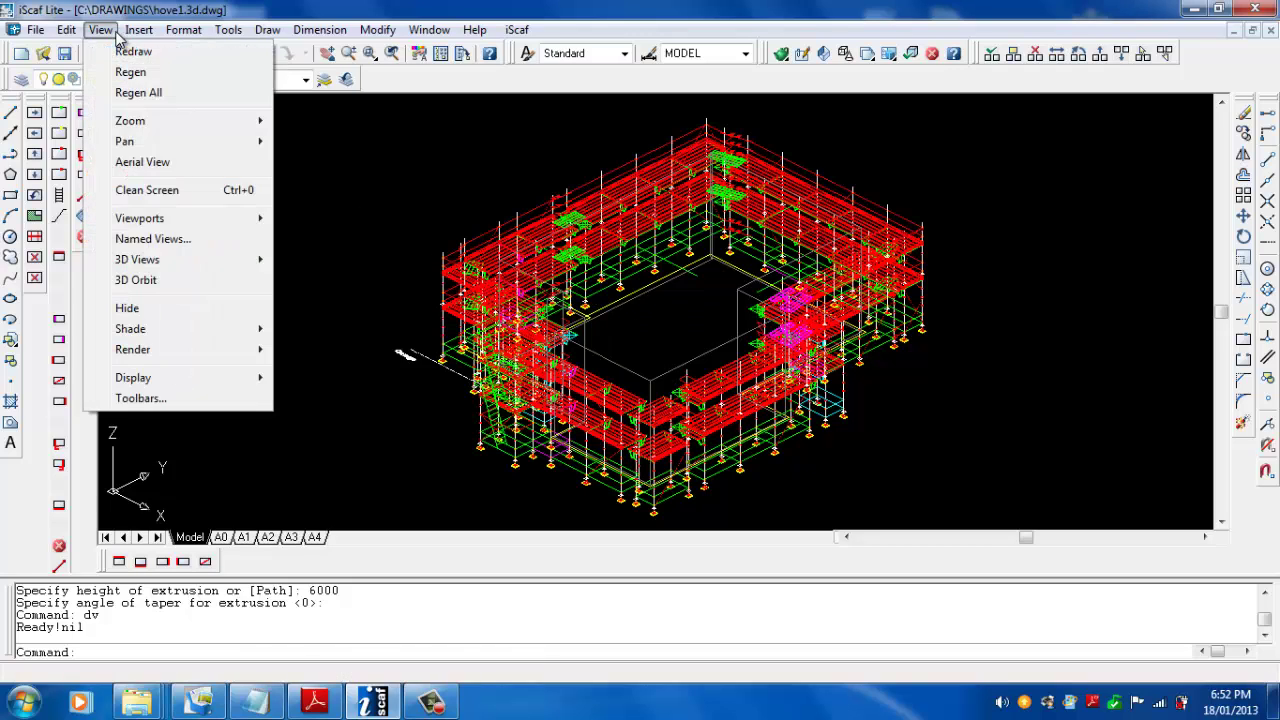
pyautogui.moveTo(184, 327)
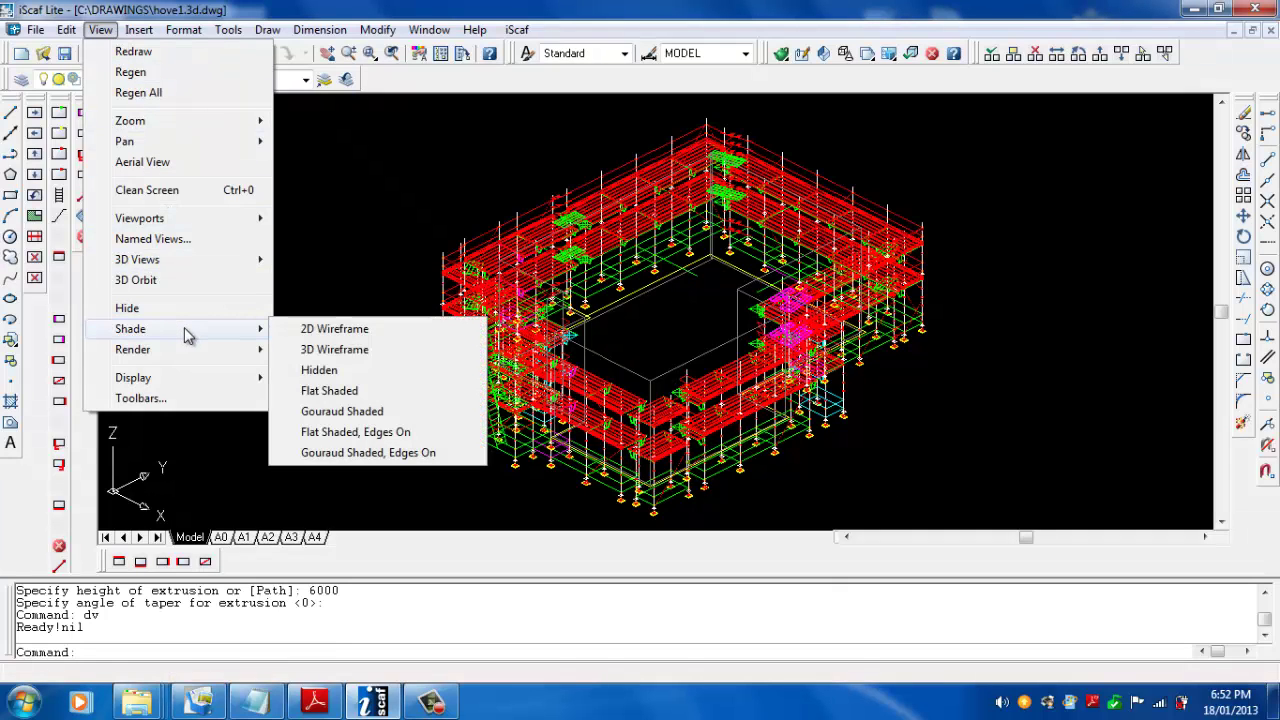
pyautogui.click(339, 372)
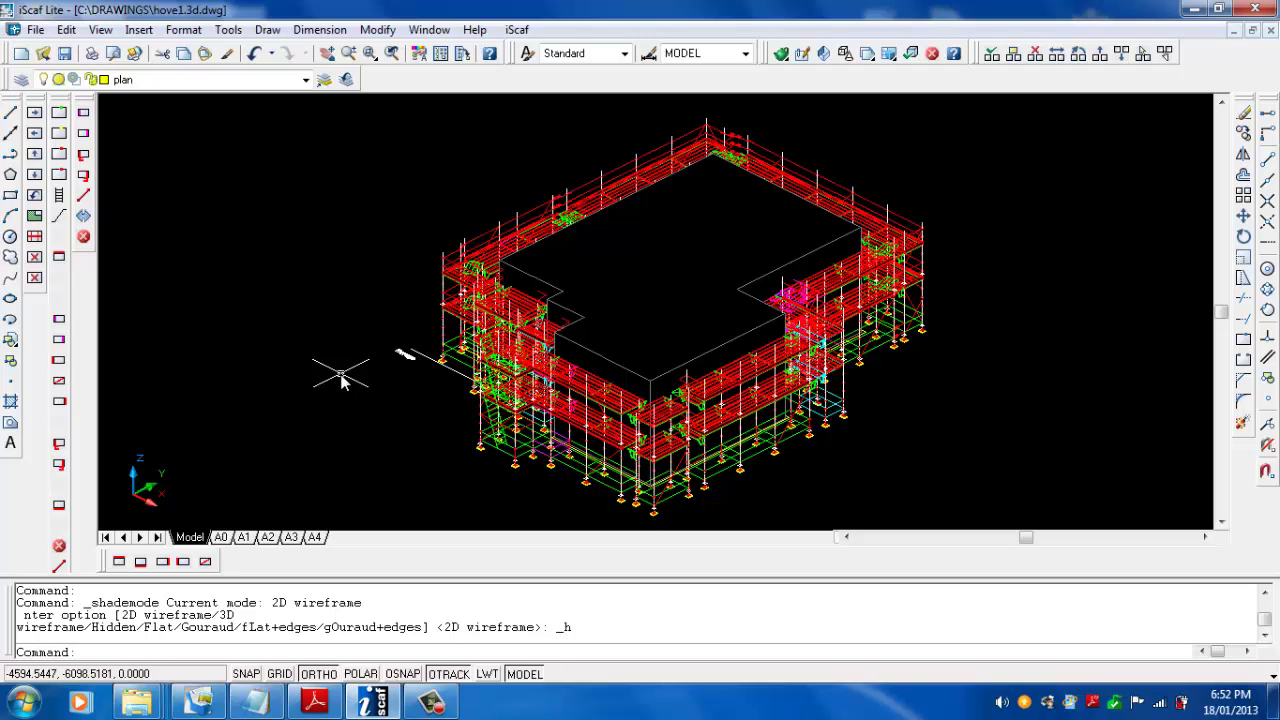
pyautogui.click(101, 30)
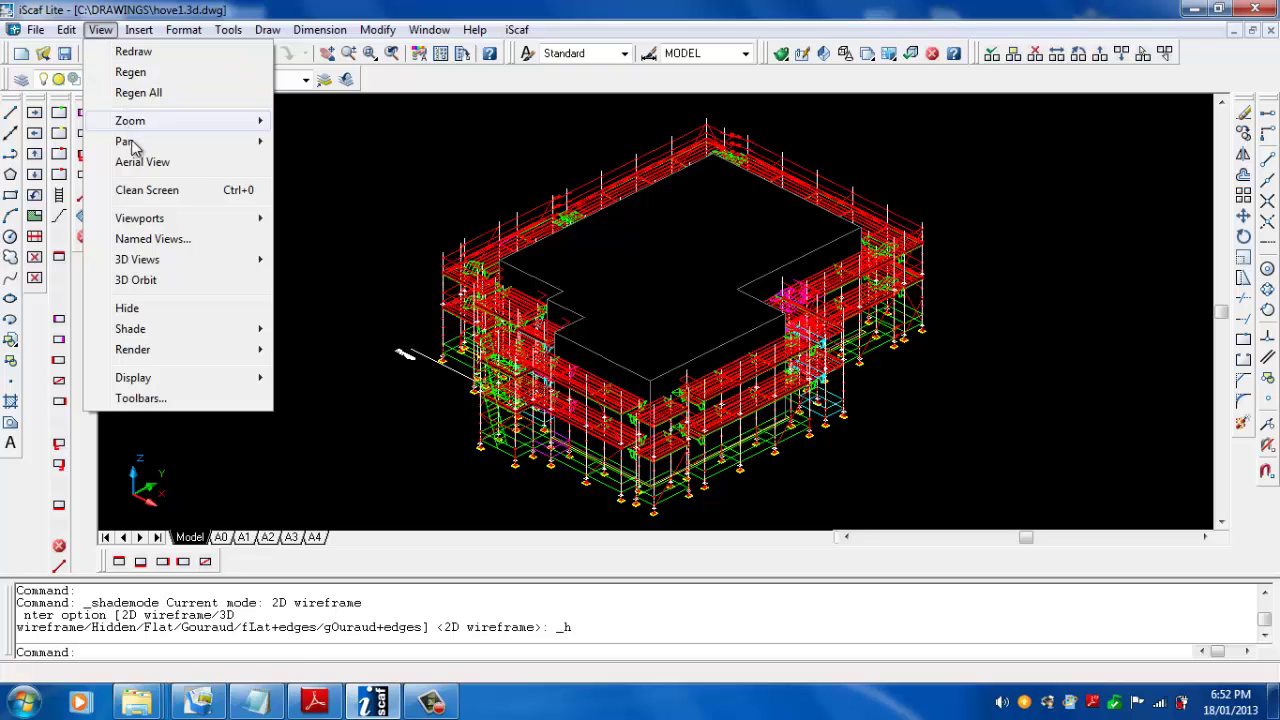
pyautogui.moveTo(166, 343)
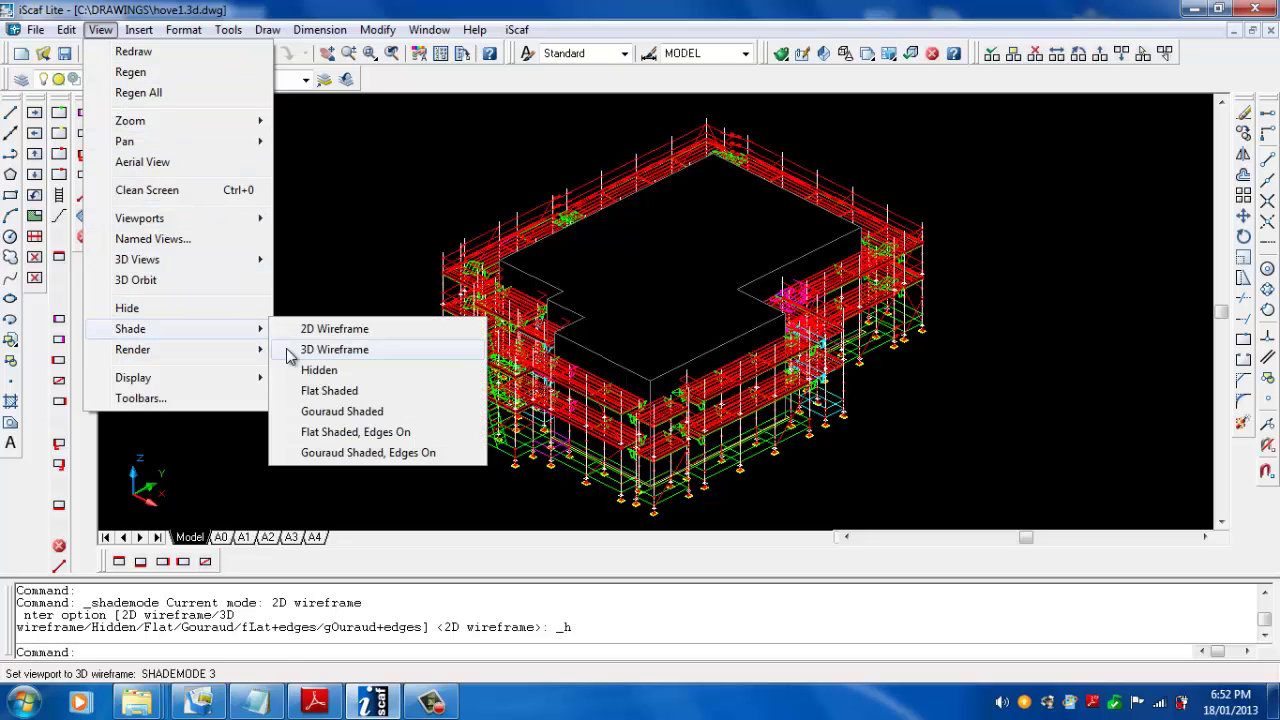
pyautogui.click(330, 390)
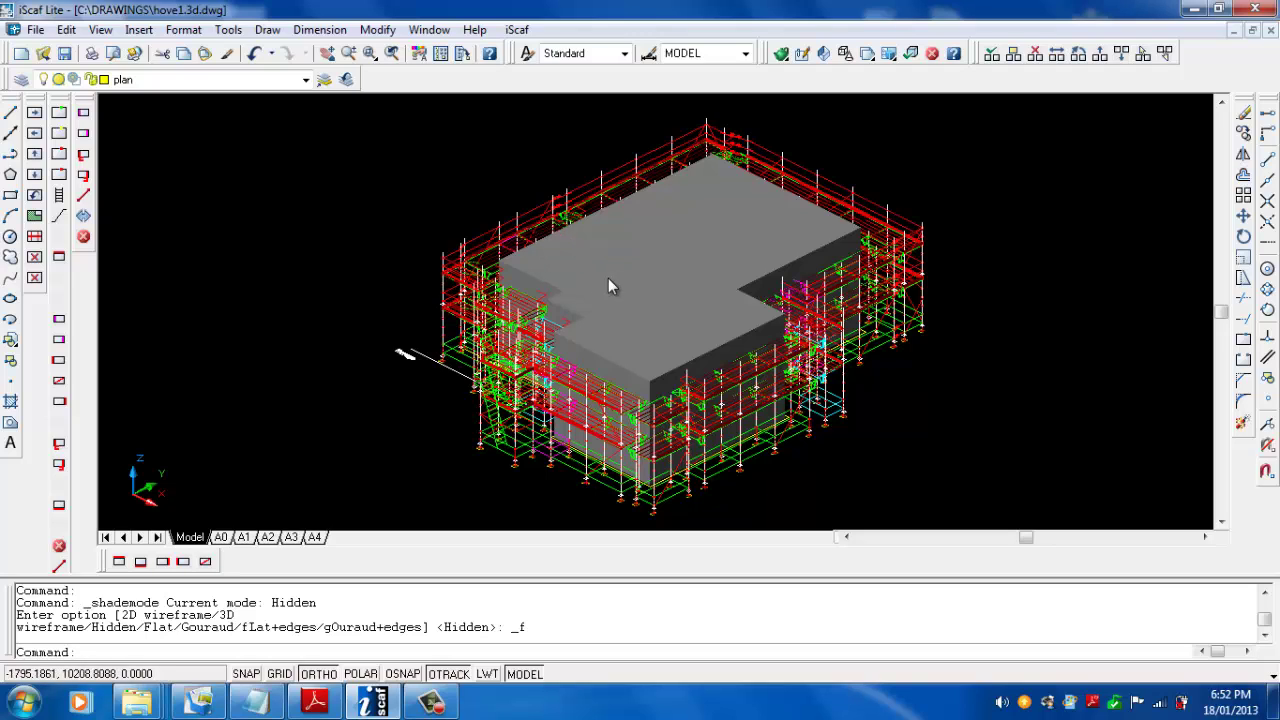
# Select the building solid and set its colour to White in the Properties palette.
pyautogui.click(609, 341)
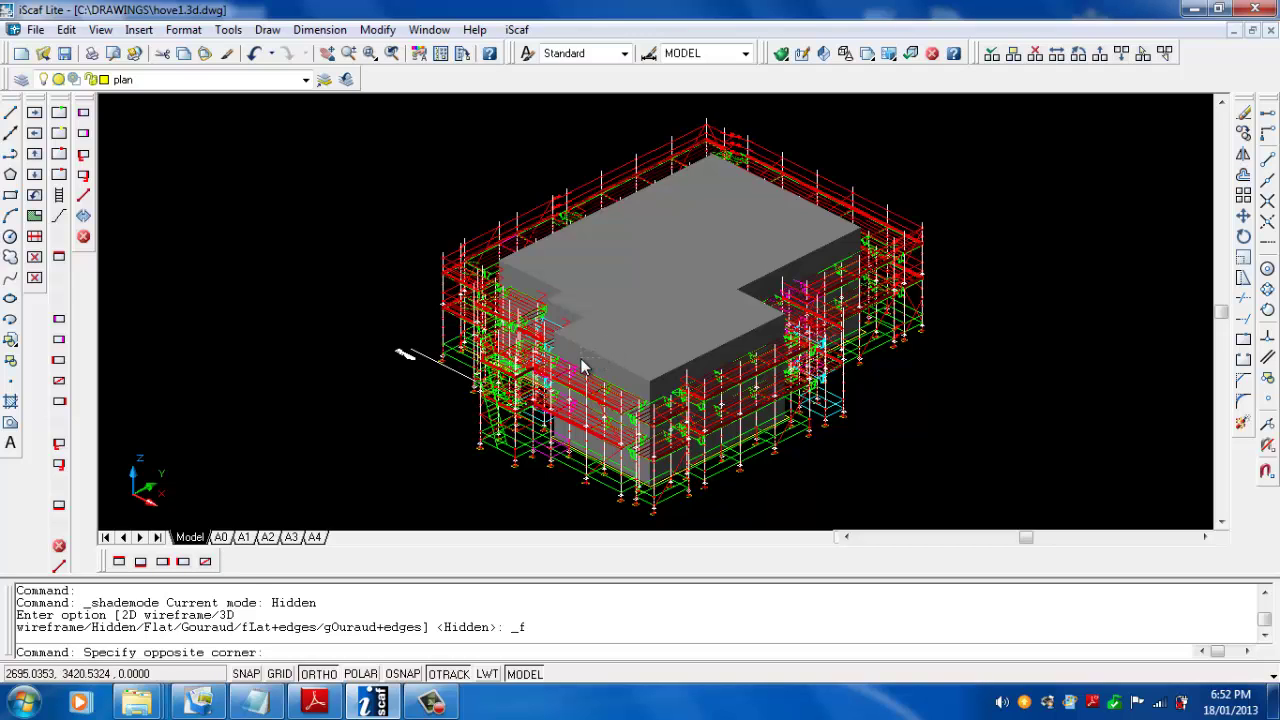
pyautogui.click(584, 366)
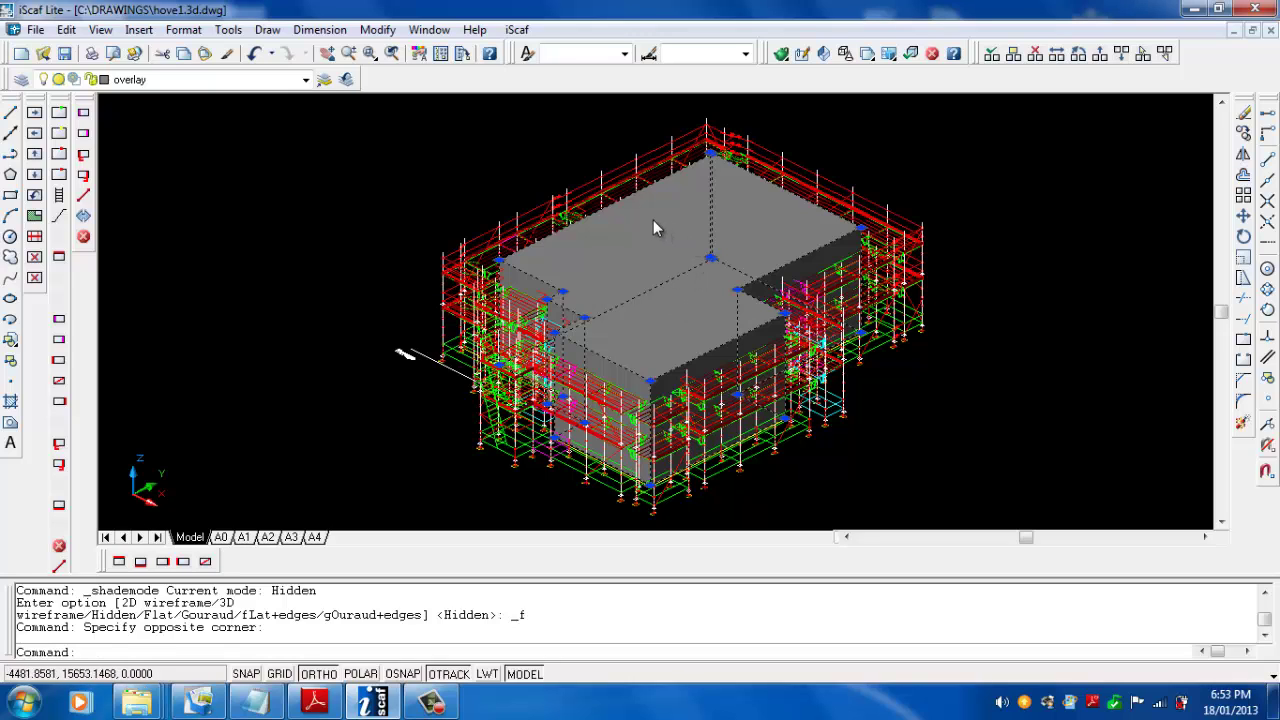
pyautogui.rightClick(687, 261)
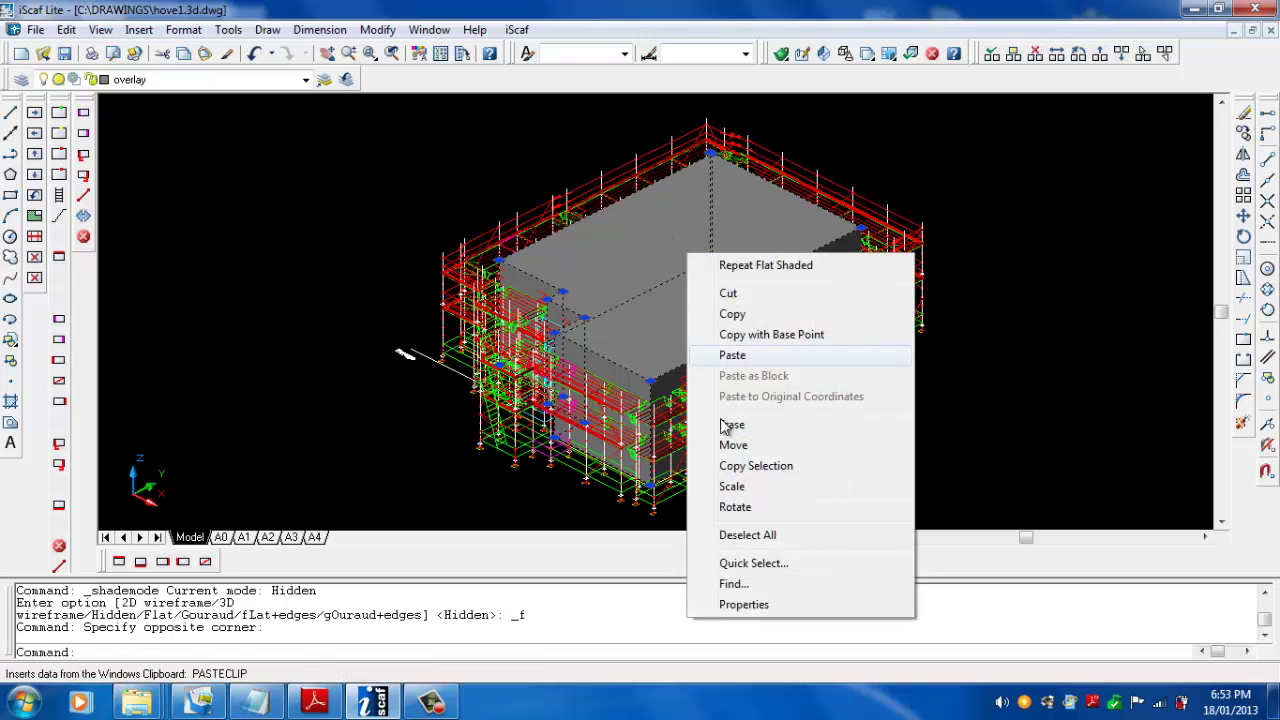
pyautogui.click(775, 606)
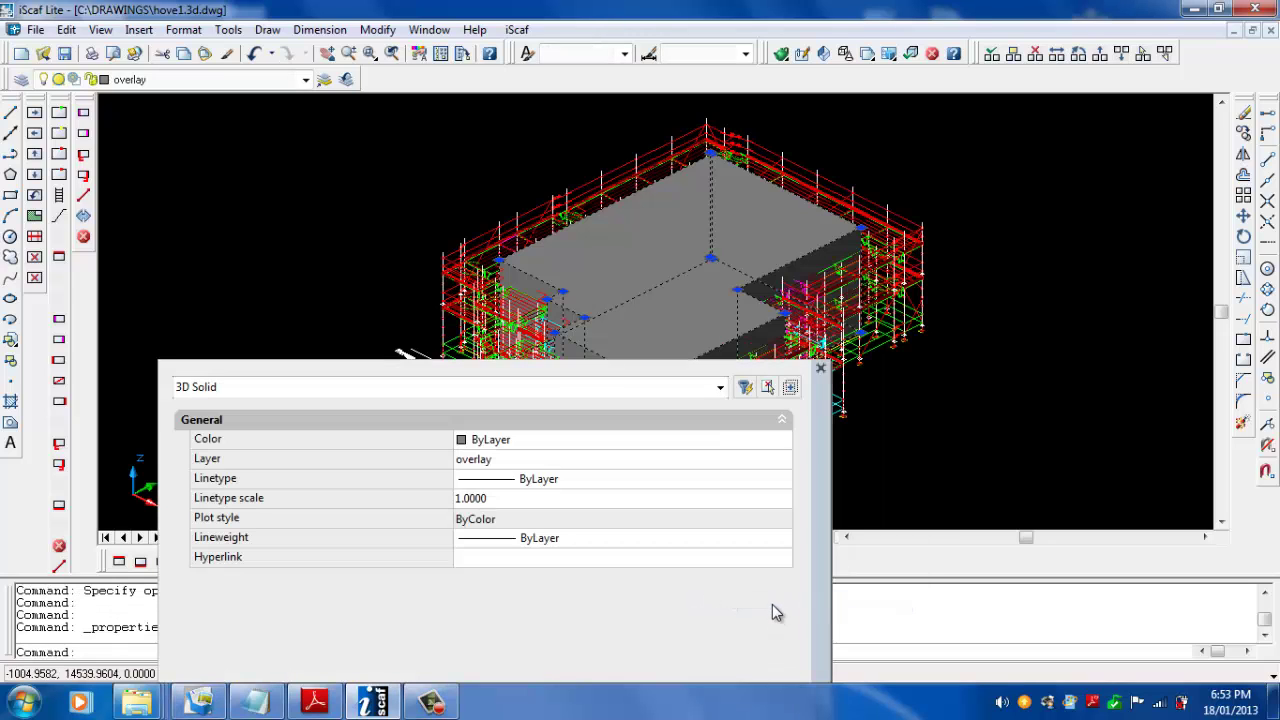
pyautogui.click(562, 449)
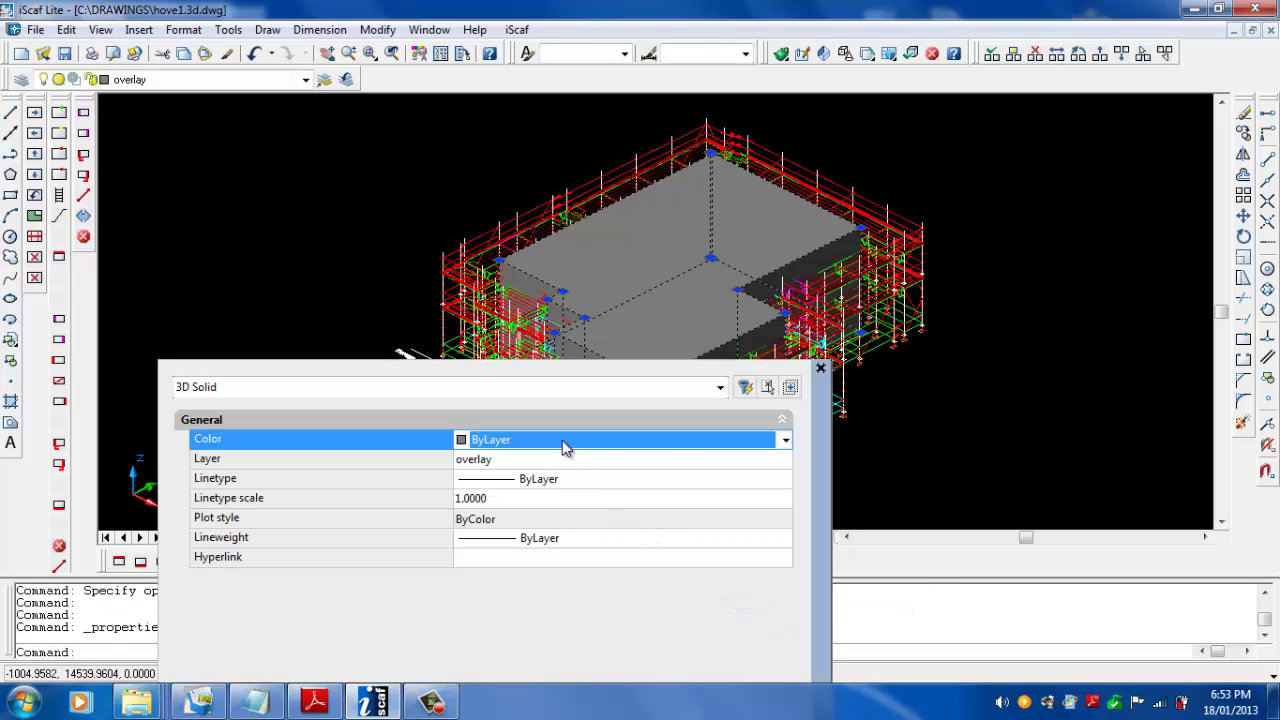
pyautogui.click(783, 443)
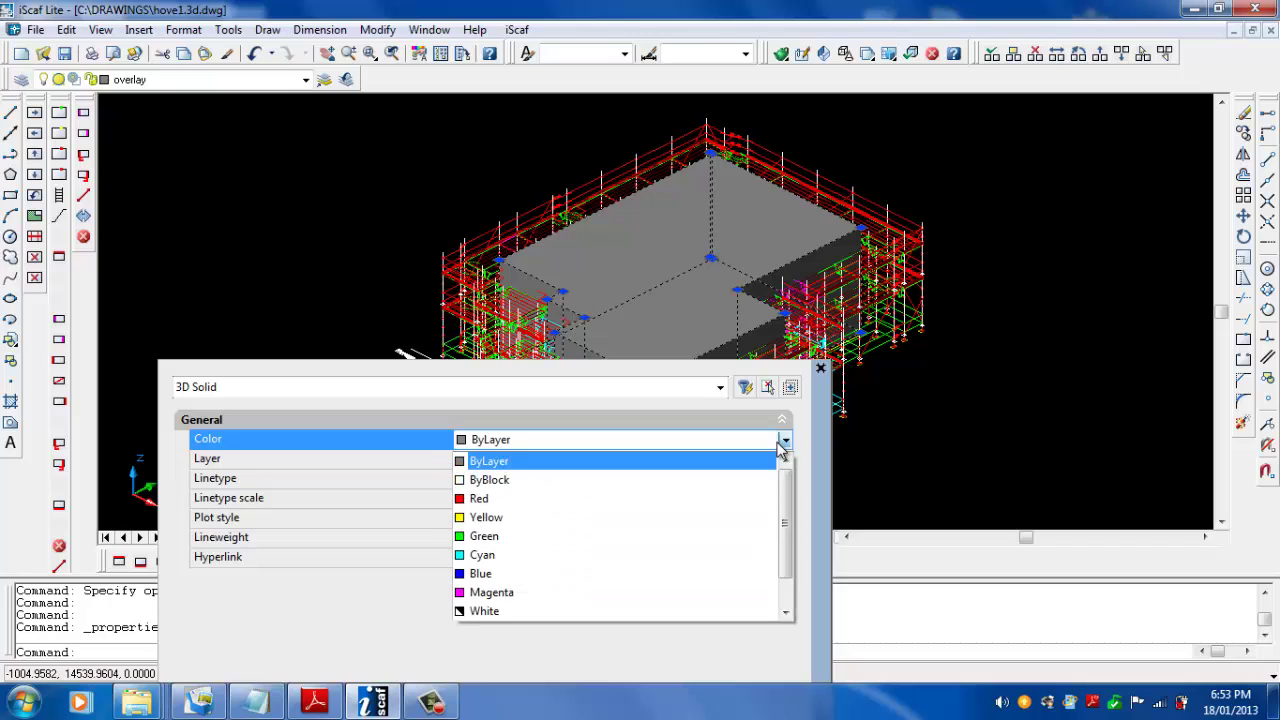
pyautogui.click(721, 611)
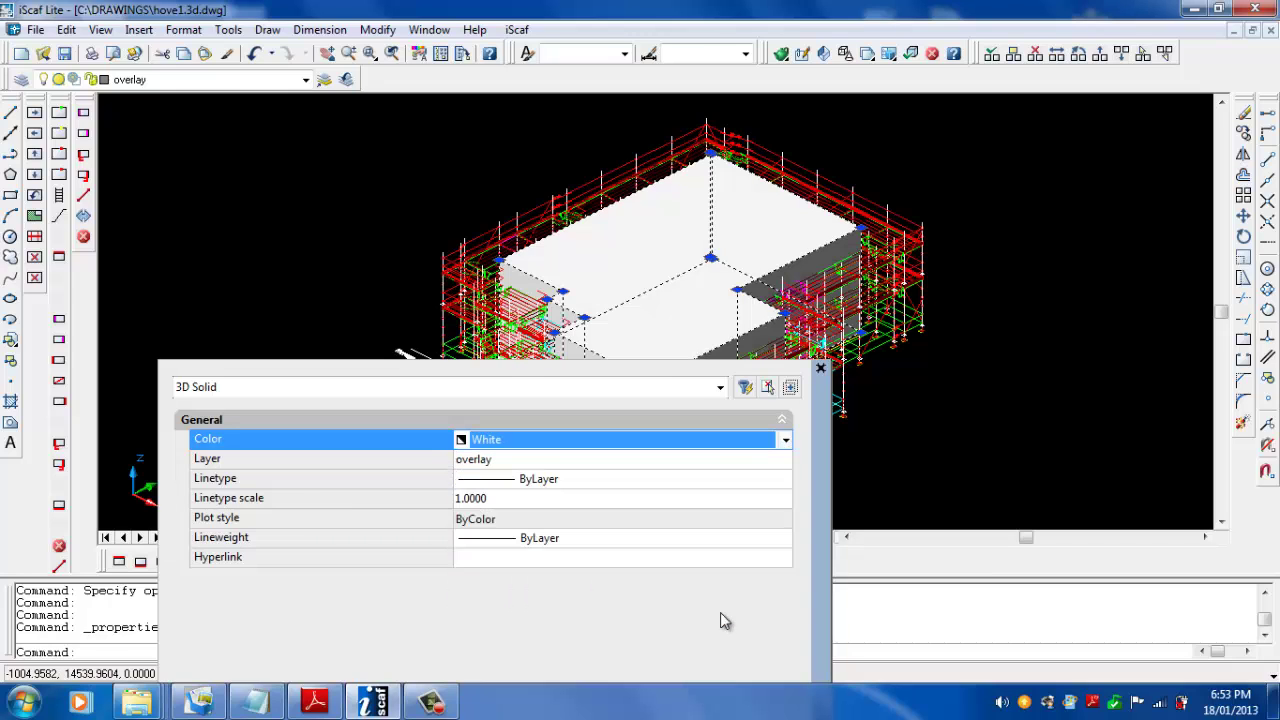
pyautogui.click(820, 368)
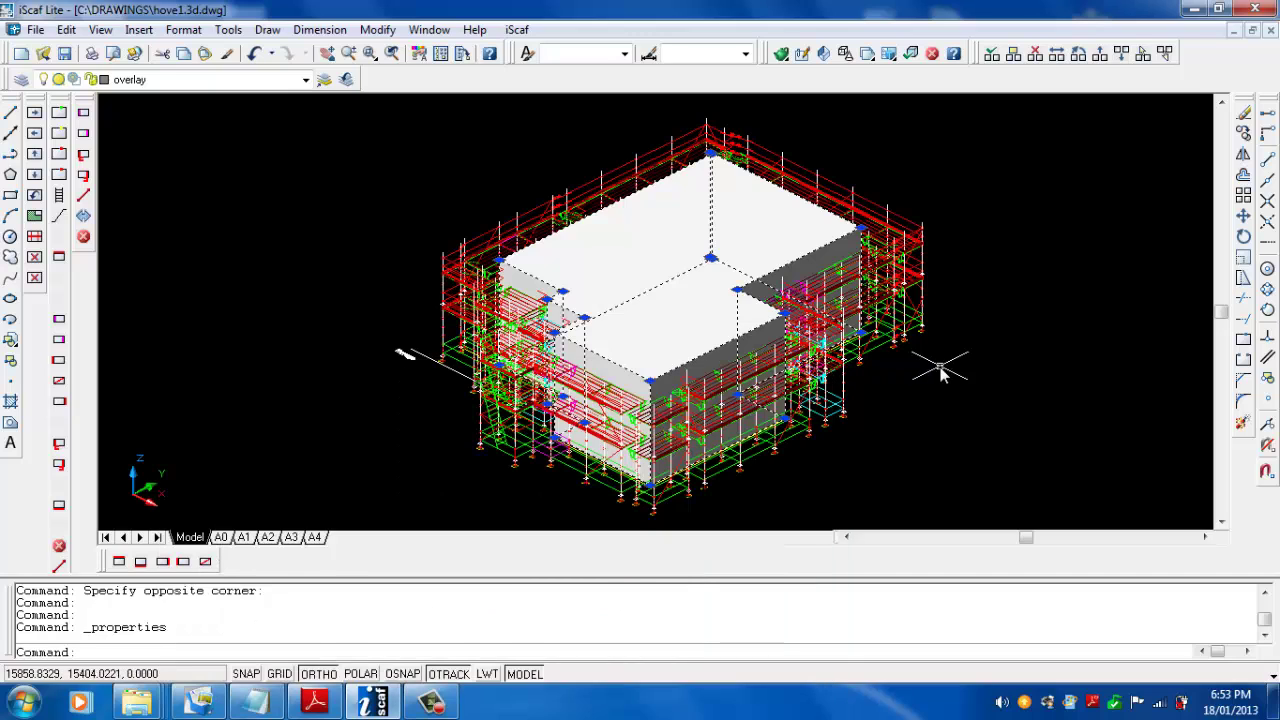
# Change the building solid's colour to Magenta and close the Properties palette.
pyautogui.rightClick(729, 293)
pyautogui.click(765, 310)
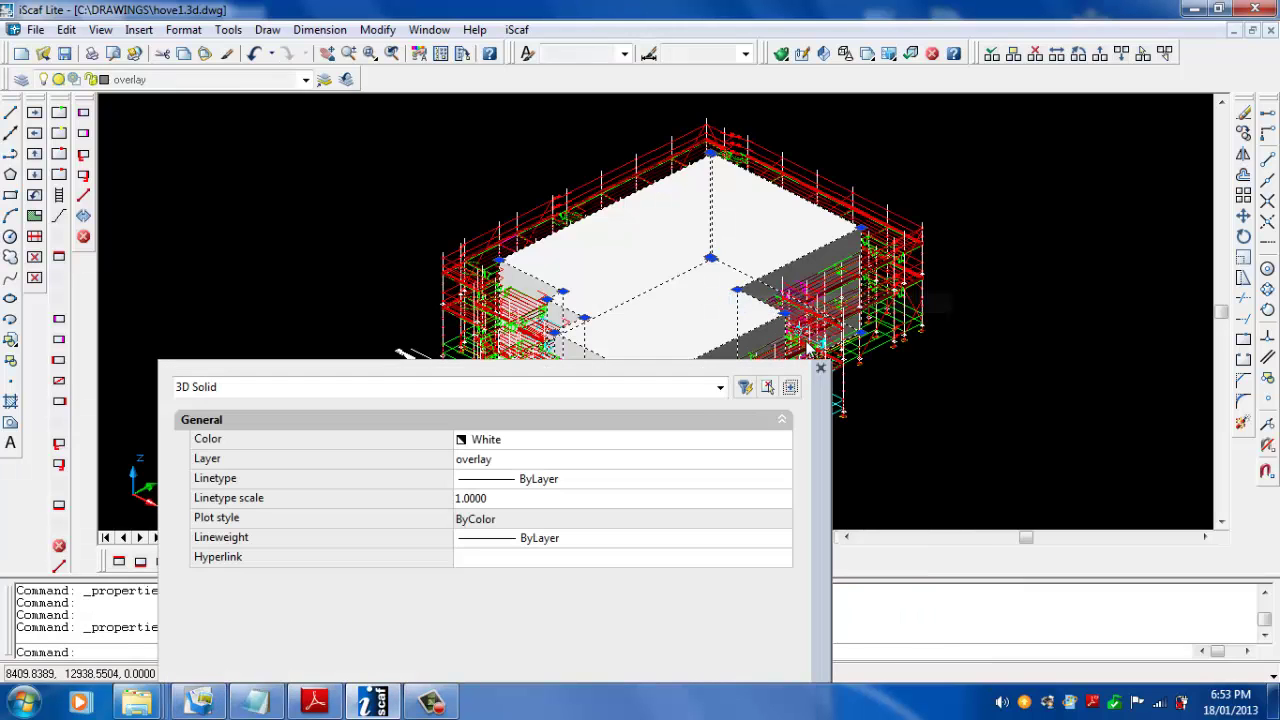
pyautogui.click(597, 442)
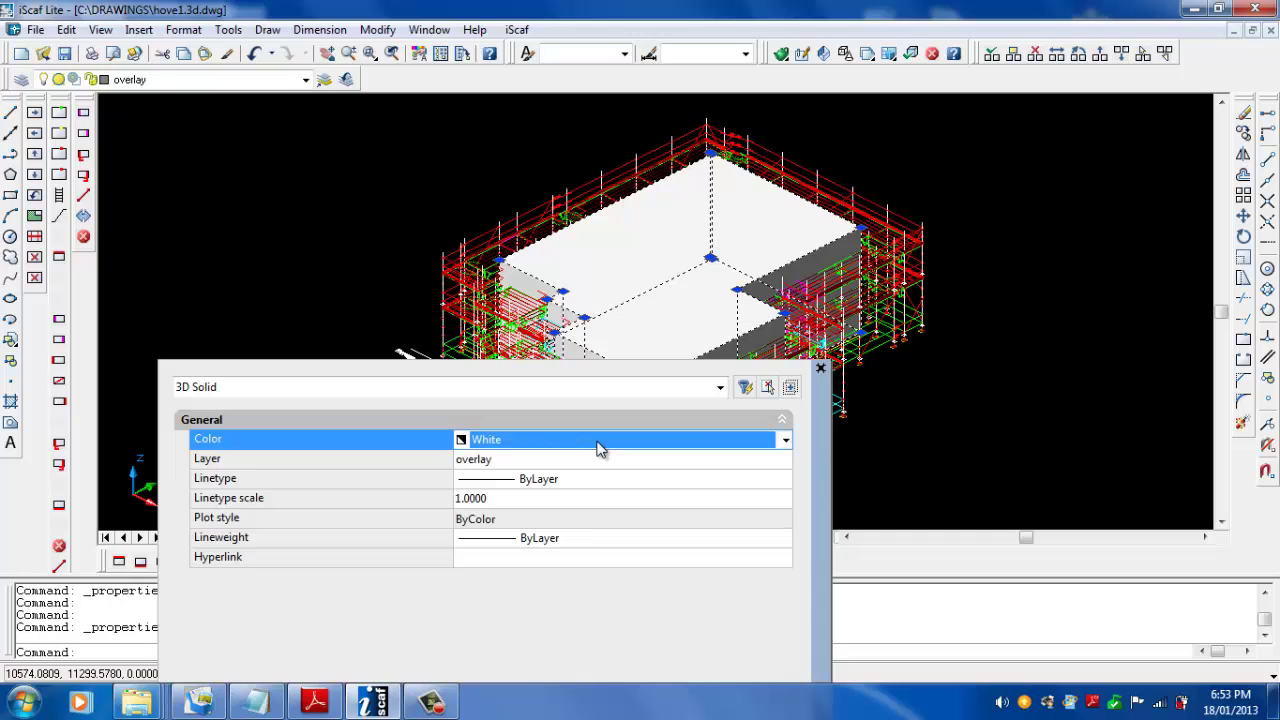
pyautogui.click(785, 440)
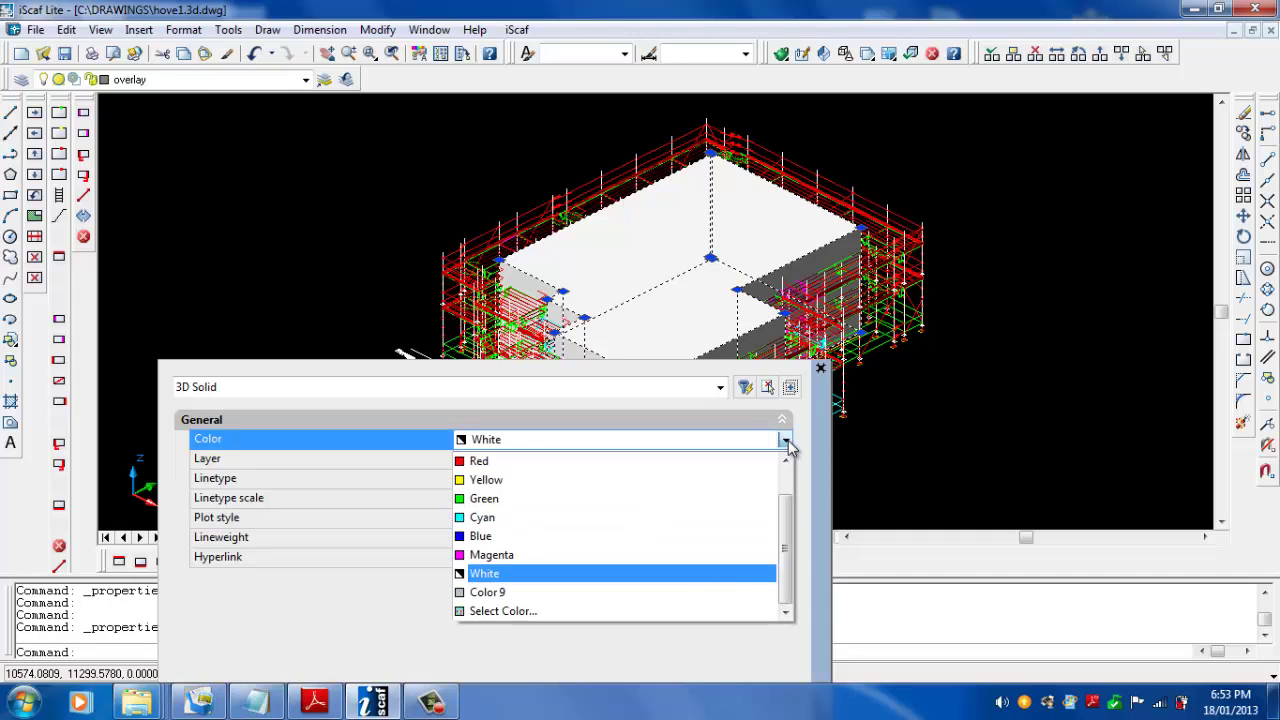
pyautogui.click(669, 554)
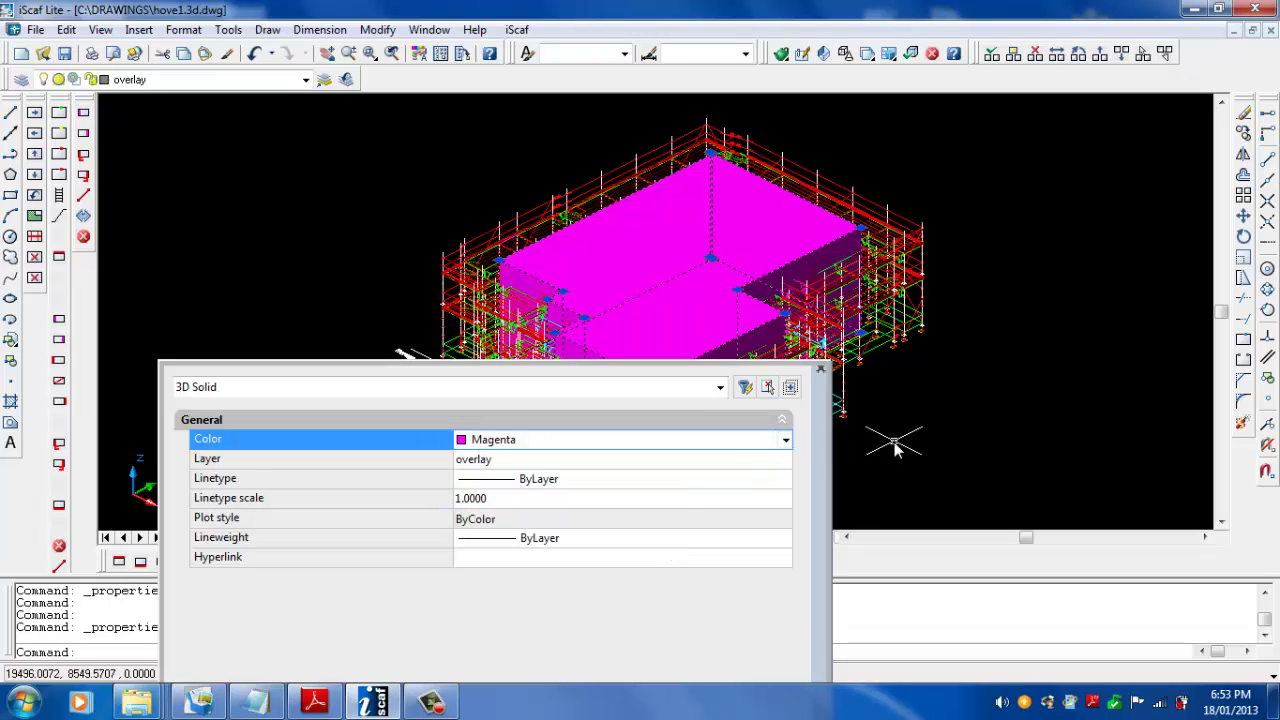
pyautogui.click(894, 441)
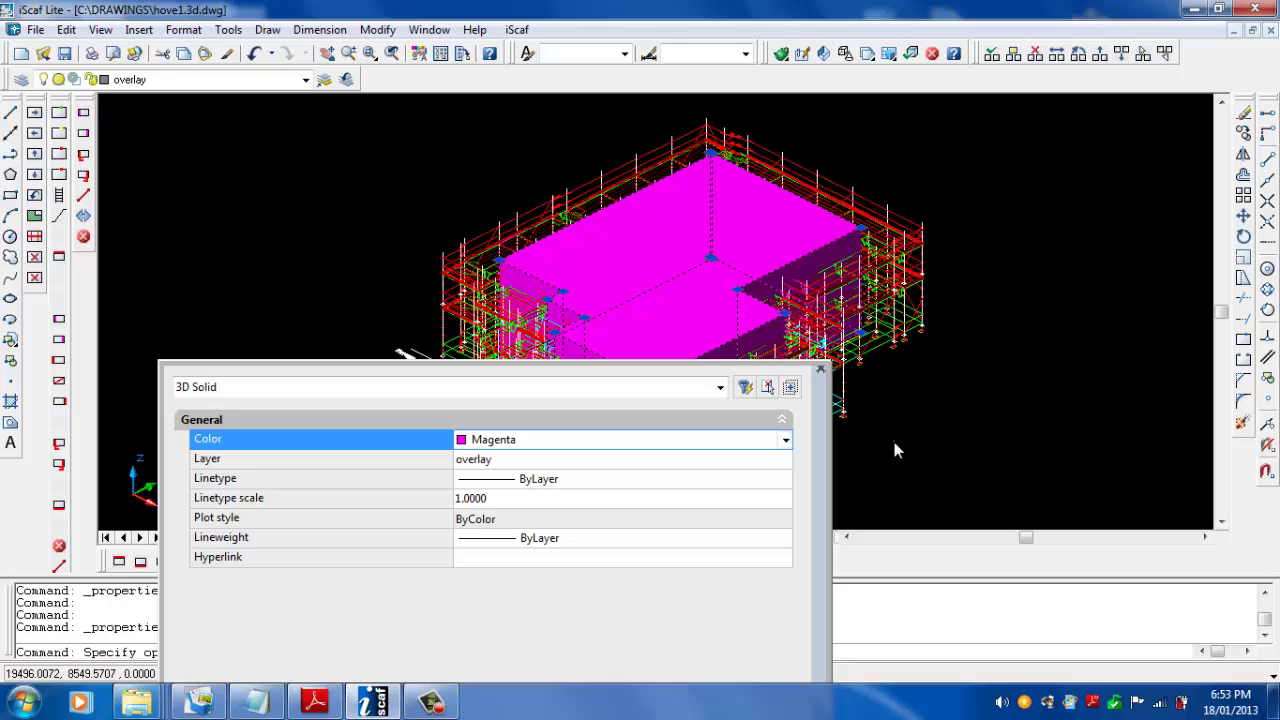
pyautogui.click(820, 368)
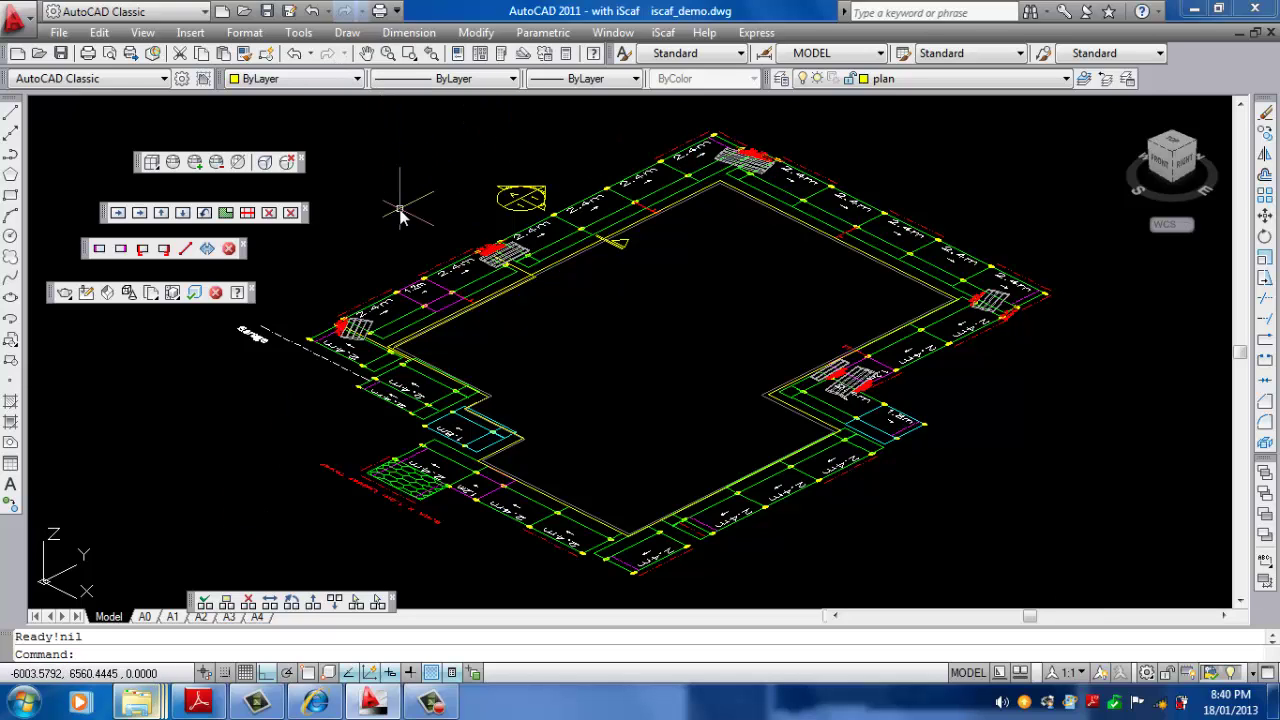
# Extrude the inner yellow polyline 6500 high using Draw > Modeling > Extrude.
pyautogui.write('extrude')
pyautogui.press('BackSpace')
pyautogui.press('BackSpace')
pyautogui.press('BackSpace')
pyautogui.press('BackSpace')
pyautogui.press('BackSpace')
pyautogui.press('BackSpace')
pyautogui.press('BackSpace')
pyautogui.click(346, 33)
pyautogui.moveTo(368, 60)
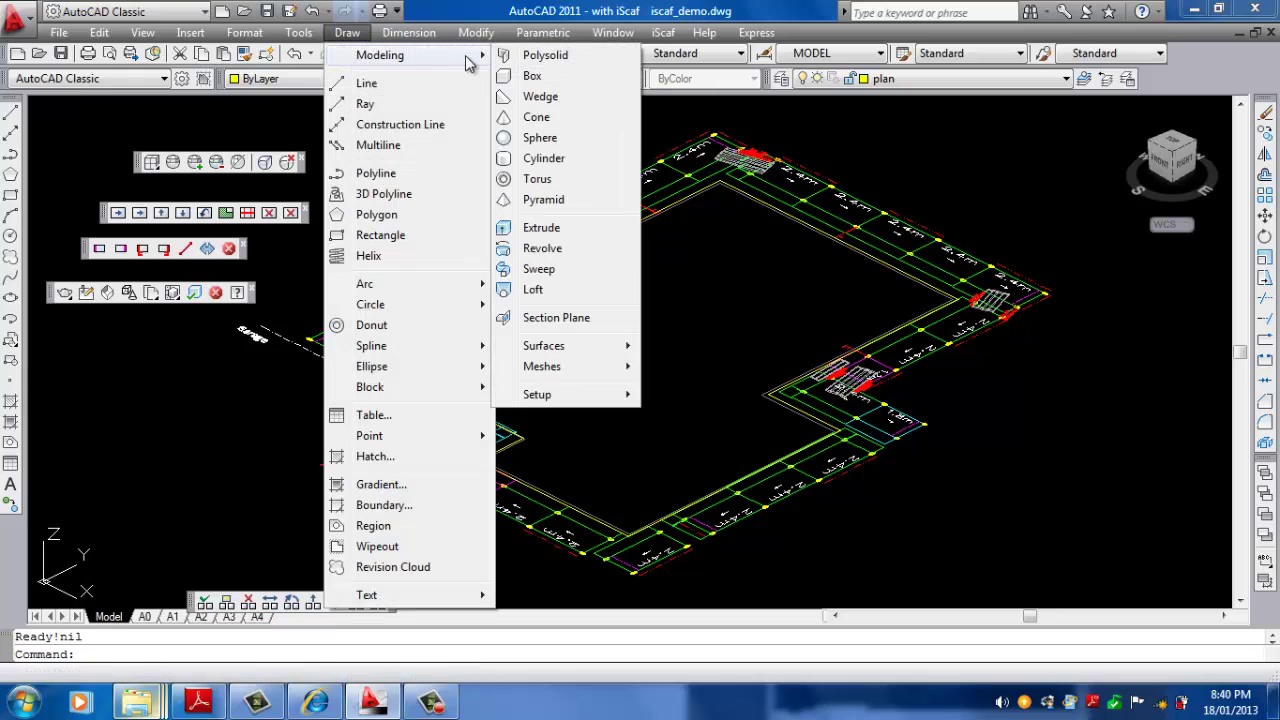
pyautogui.click(543, 228)
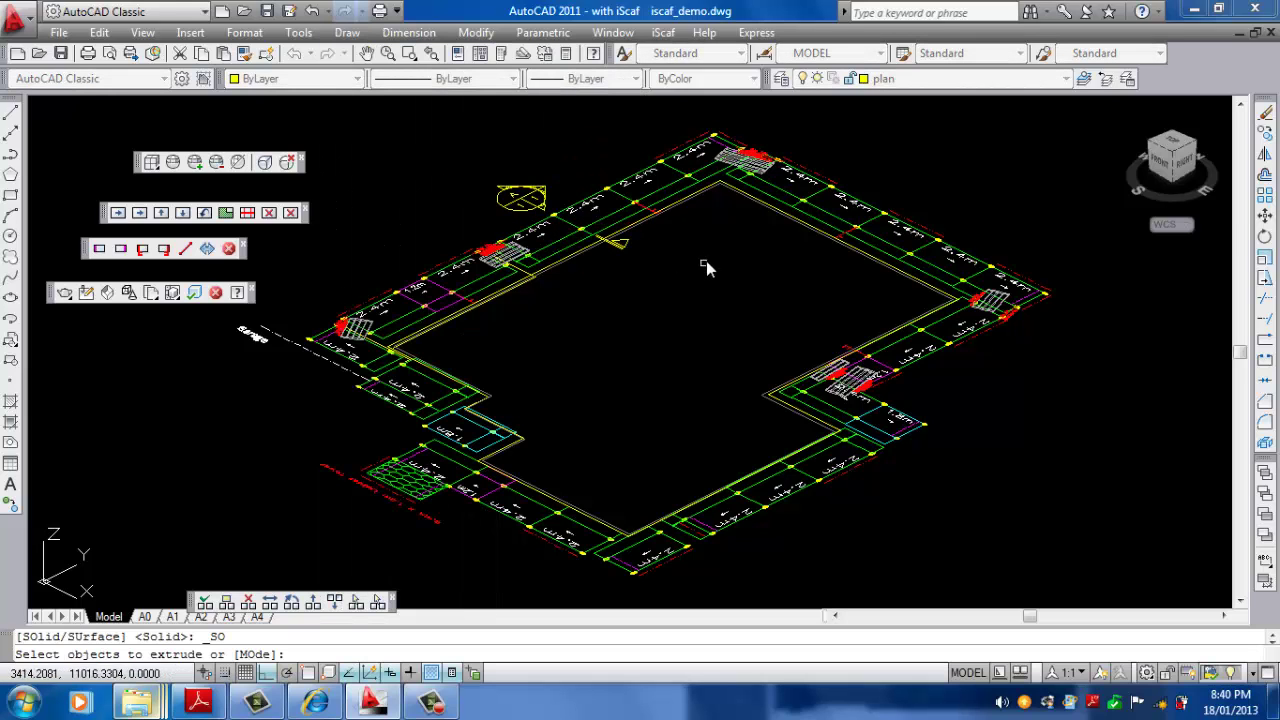
pyautogui.scroll(4, 704, 204)
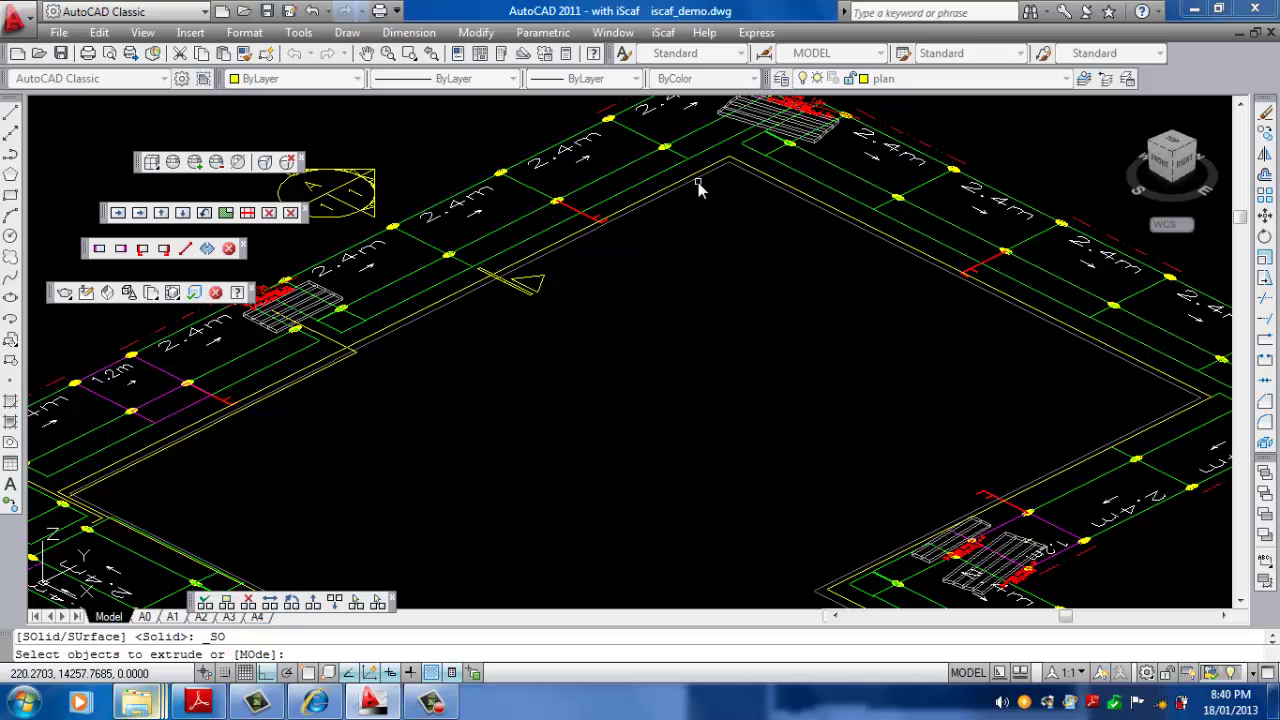
pyautogui.click(698, 186)
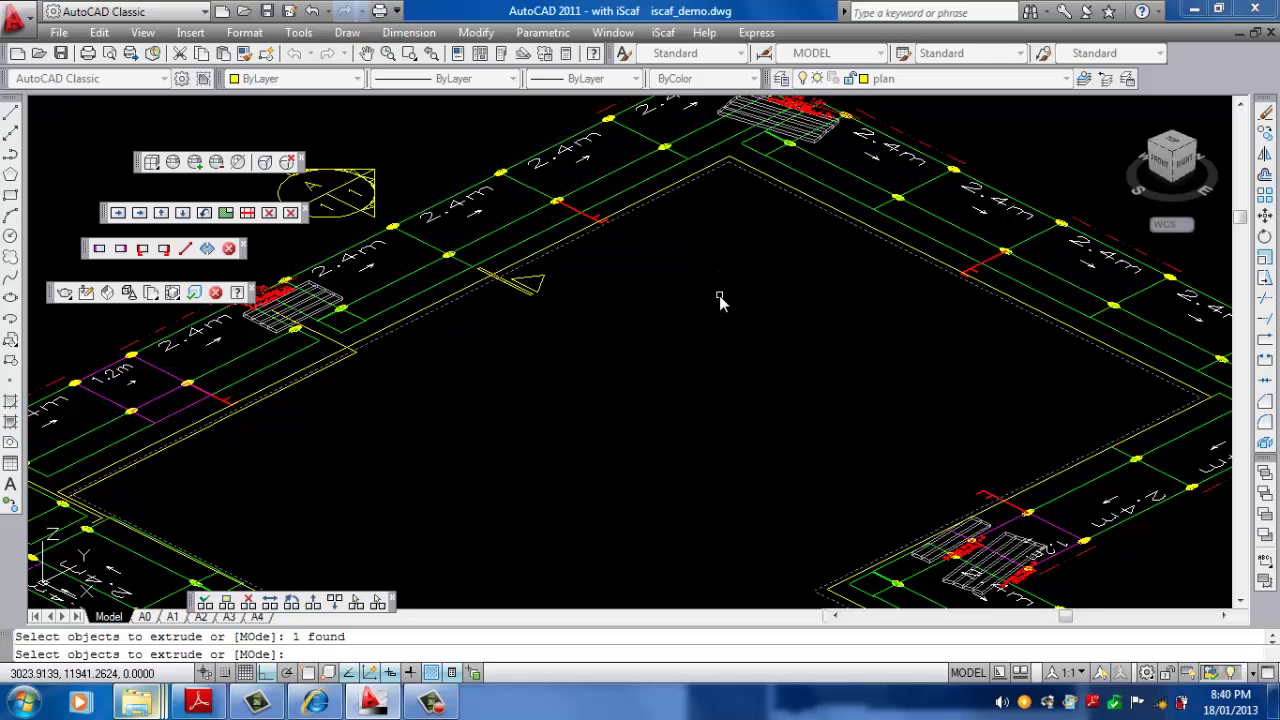
pyautogui.press('Return')
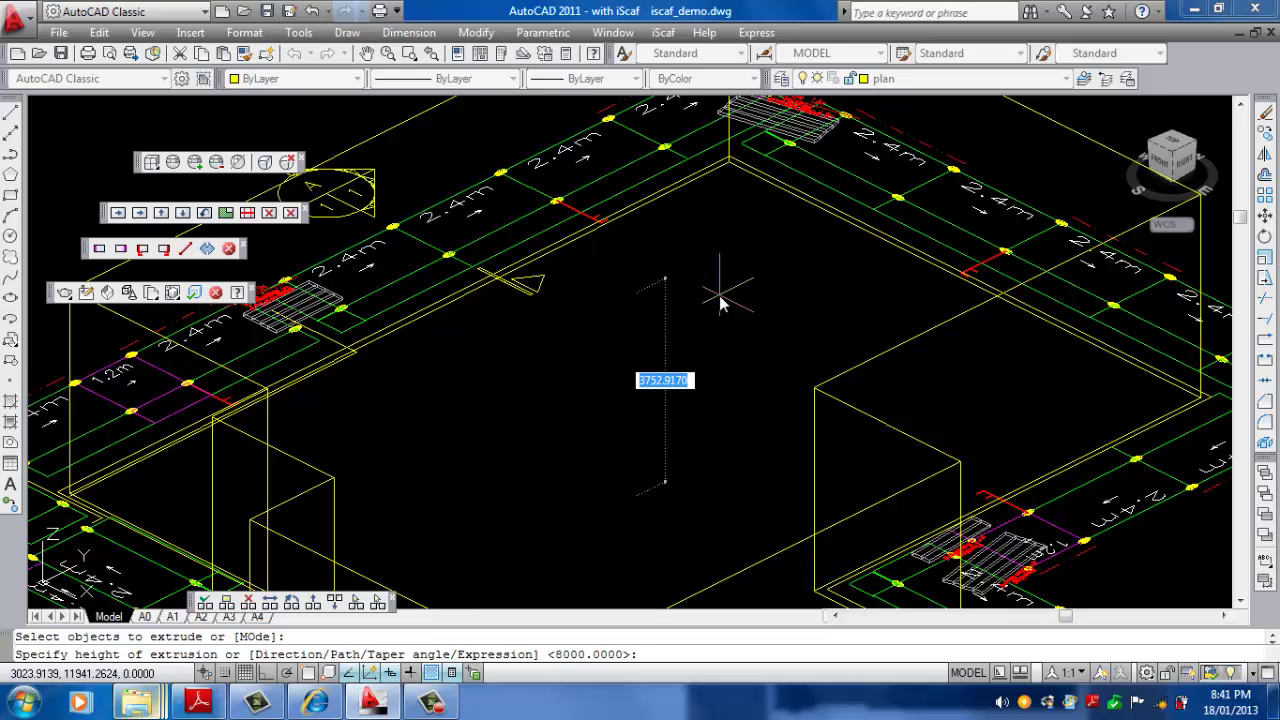
pyautogui.write('600')
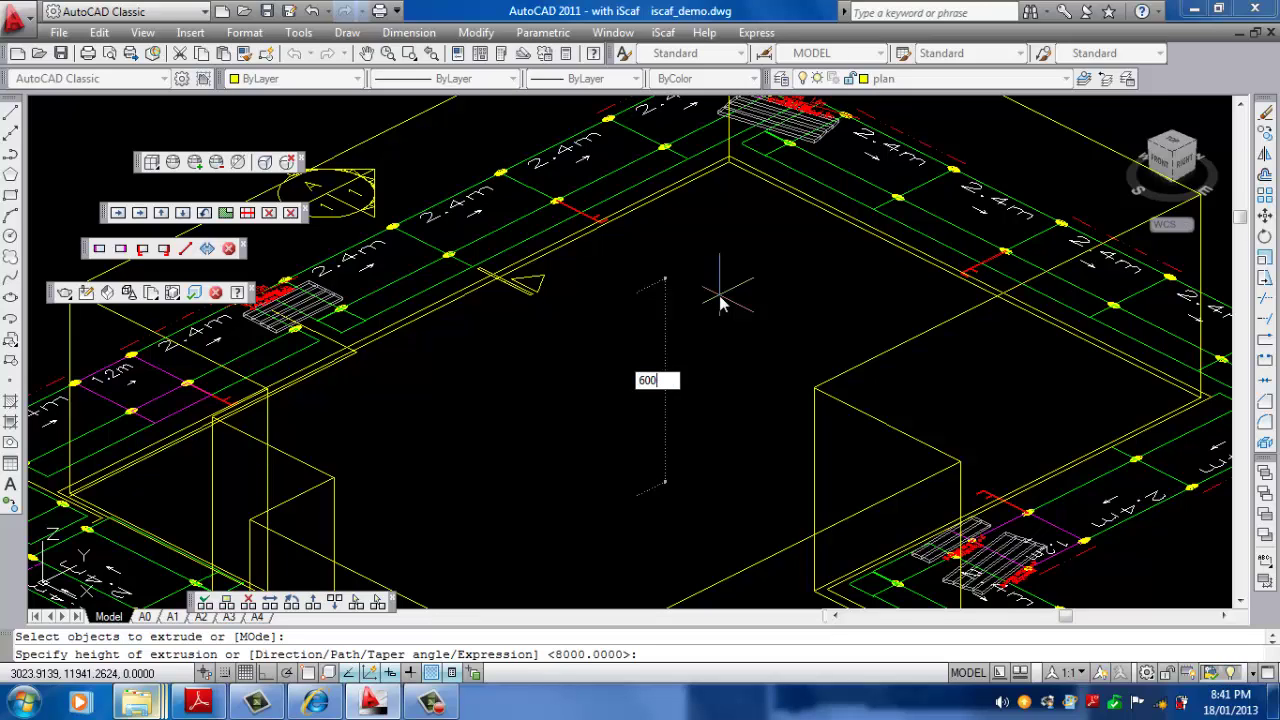
pyautogui.press('BackSpace')
pyautogui.press('BackSpace')
pyautogui.write('500')
pyautogui.press('Return')
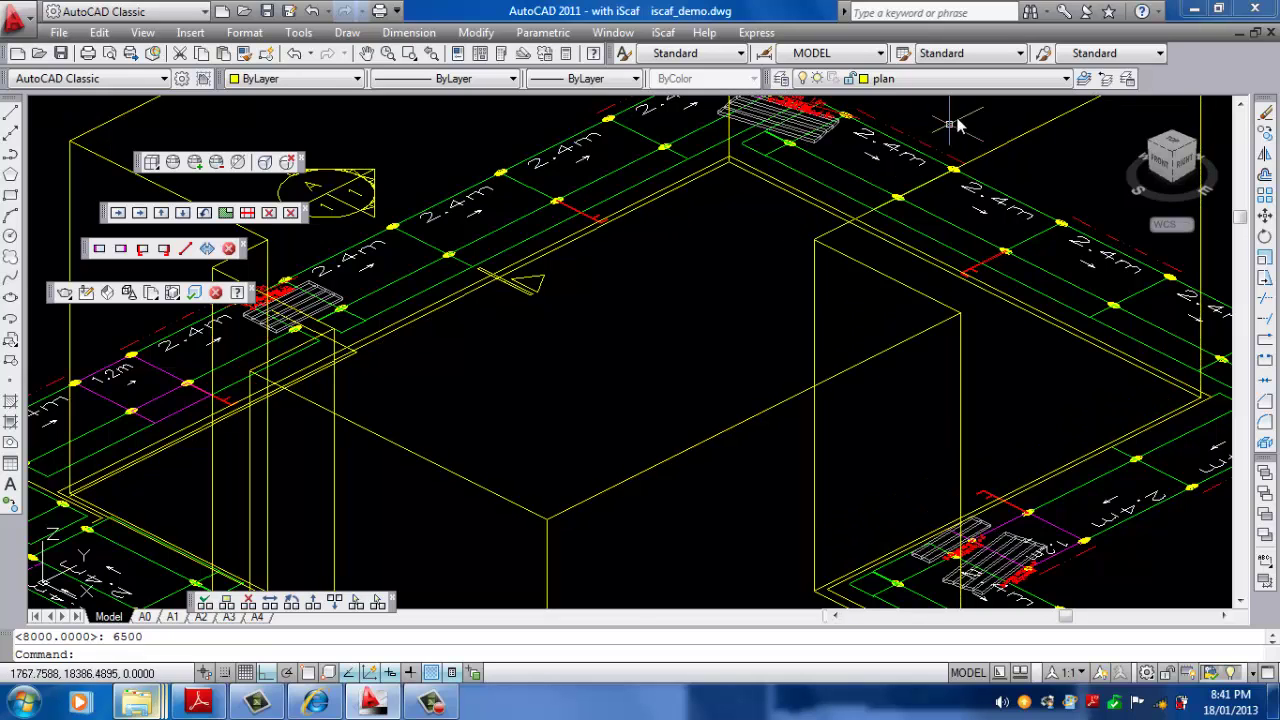
# Set the plan layer's colour to index 9 grey in the Layer Properties Manager.
pyautogui.click(966, 80)
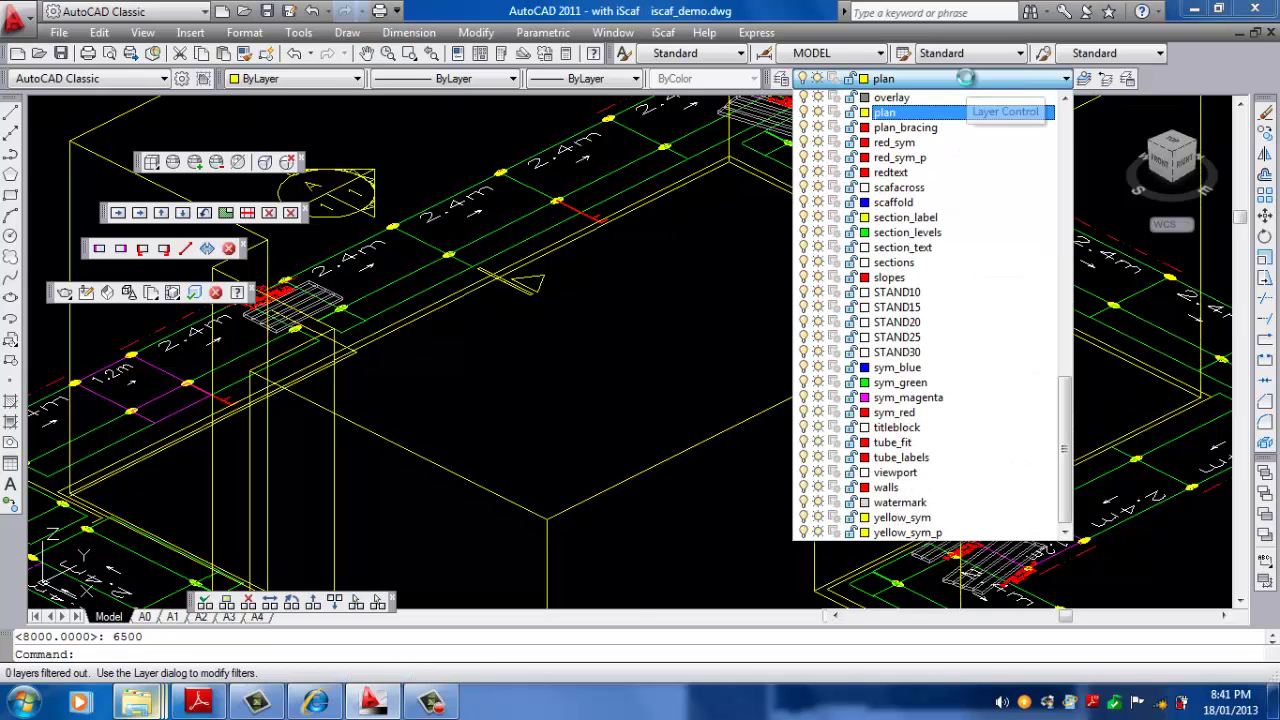
pyautogui.click(966, 82)
pyautogui.click(782, 80)
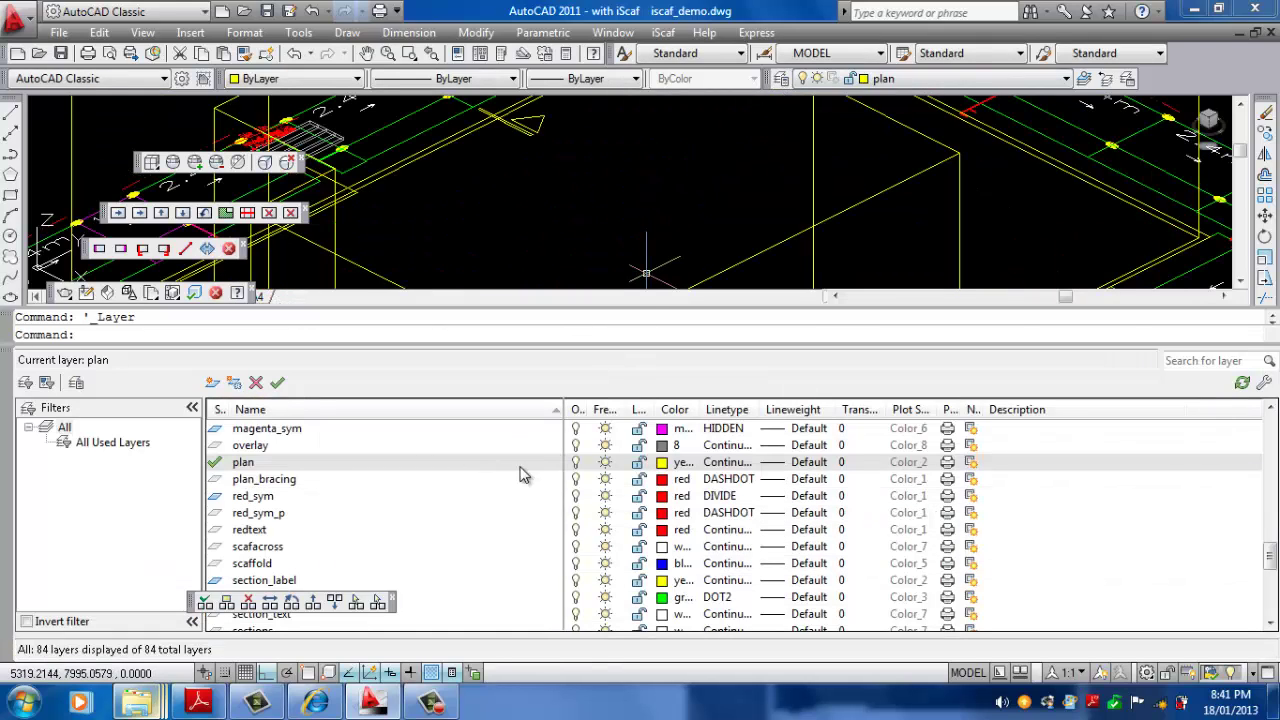
pyautogui.click(668, 464)
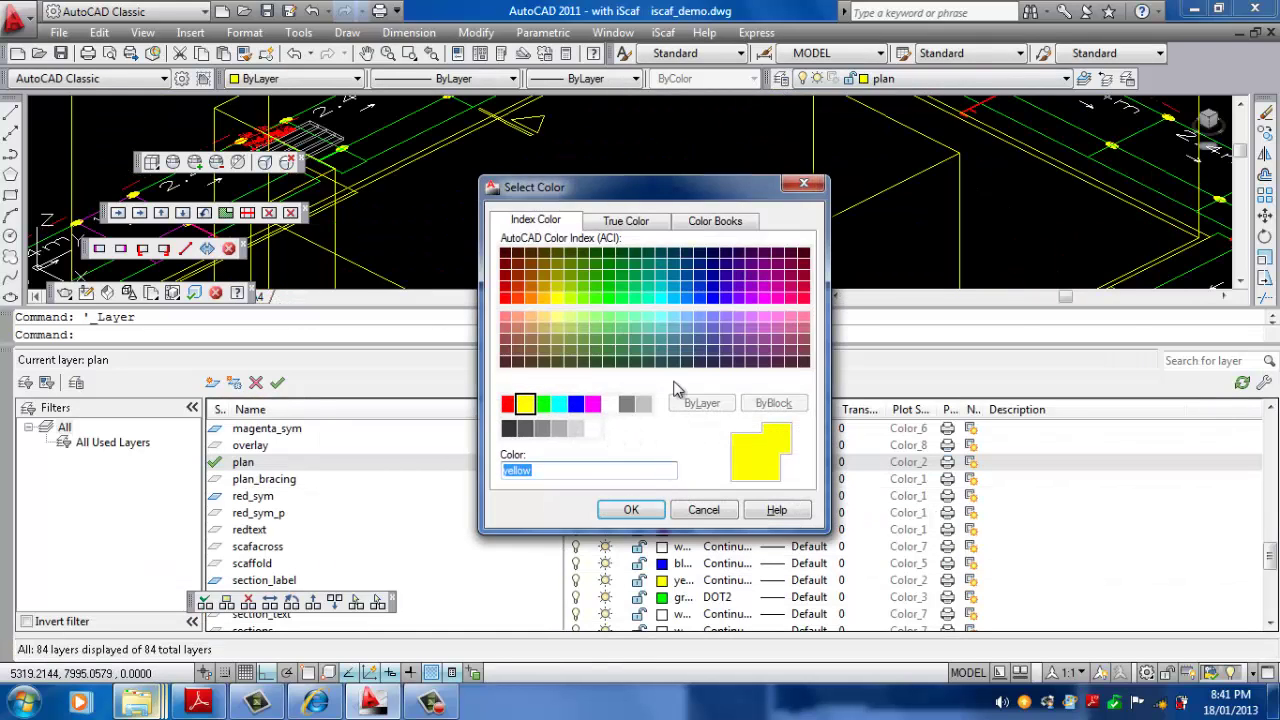
pyautogui.click(643, 403)
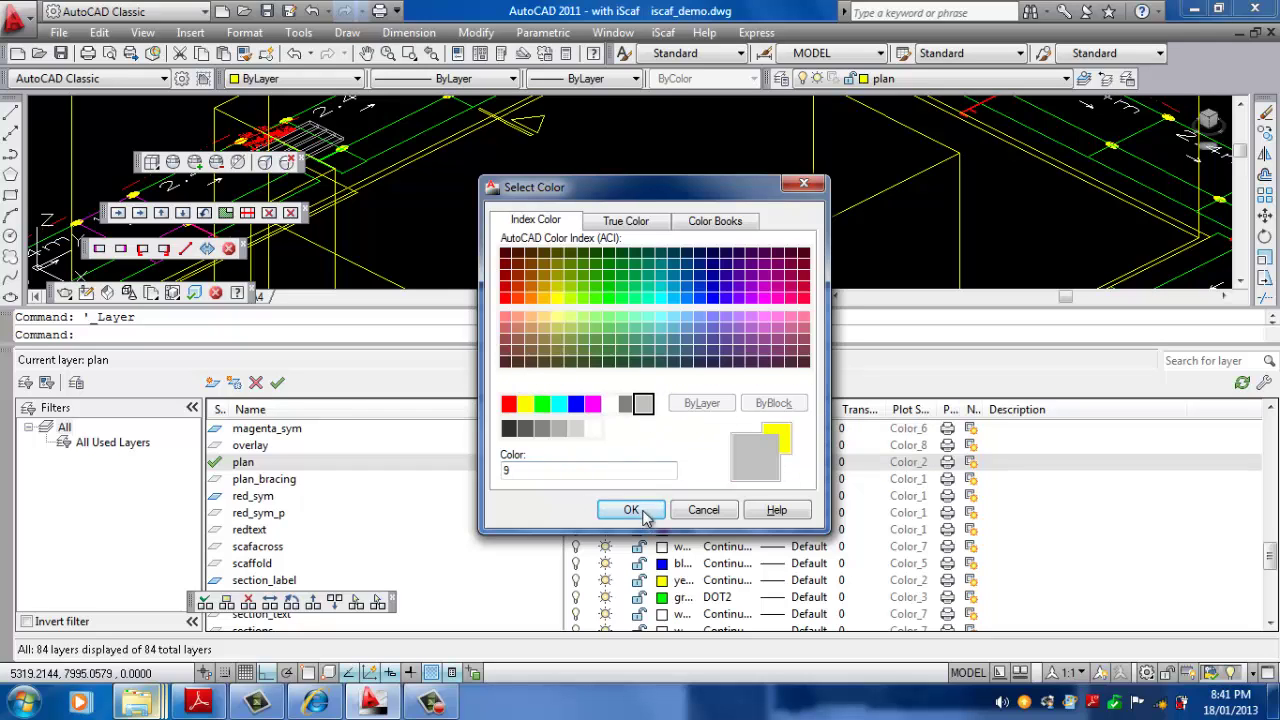
pyautogui.click(631, 510)
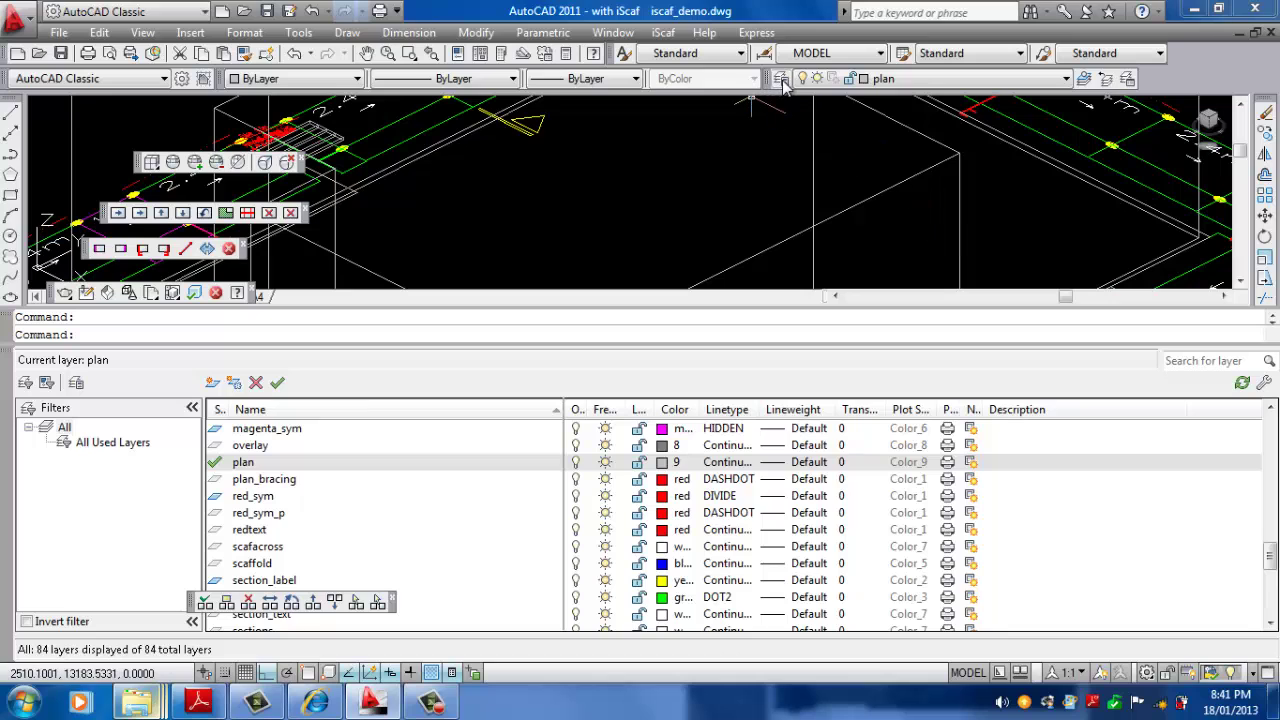
pyautogui.click(781, 78)
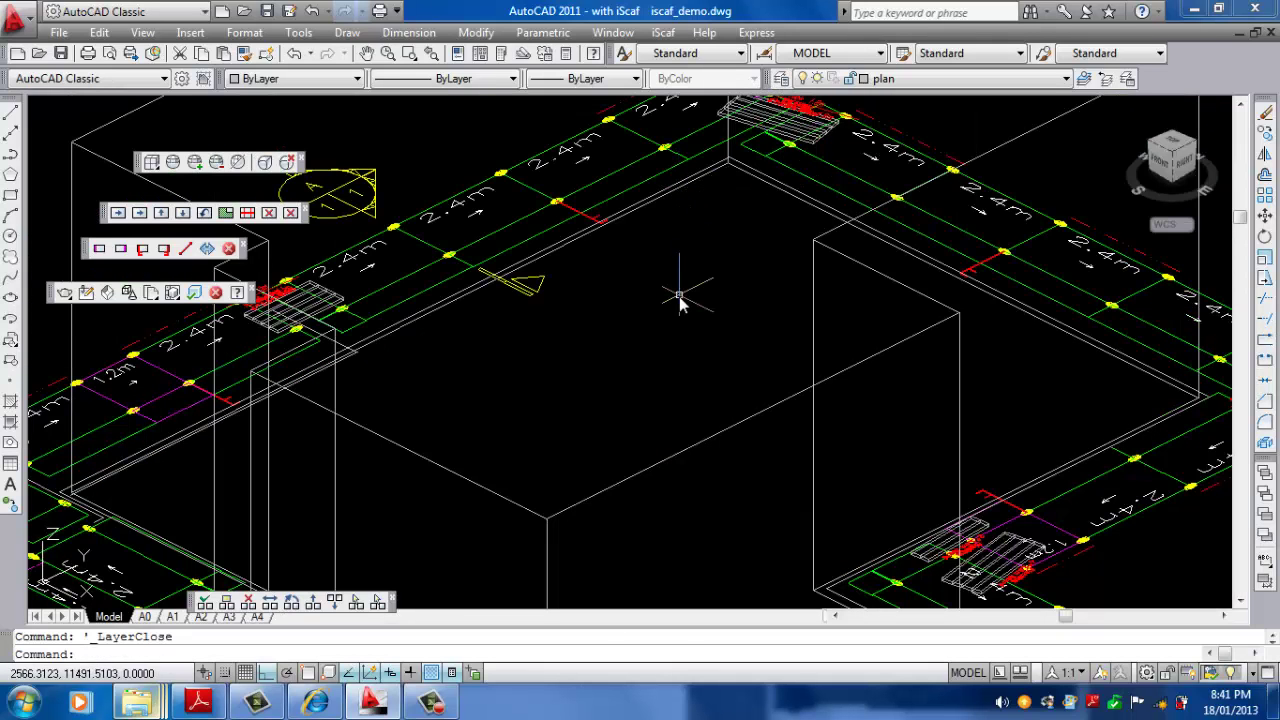
pyautogui.scroll(-2, 680, 298)
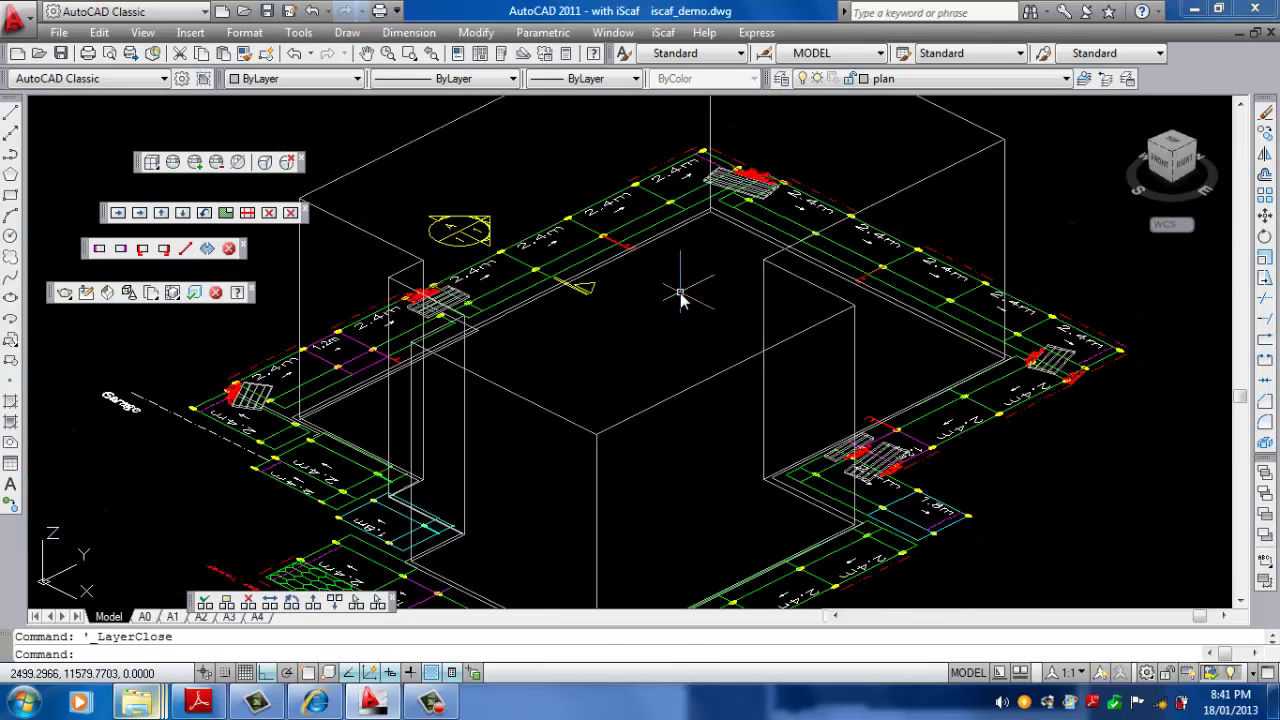
pyautogui.scroll(1, 680, 298)
pyautogui.scroll(-1, 680, 298)
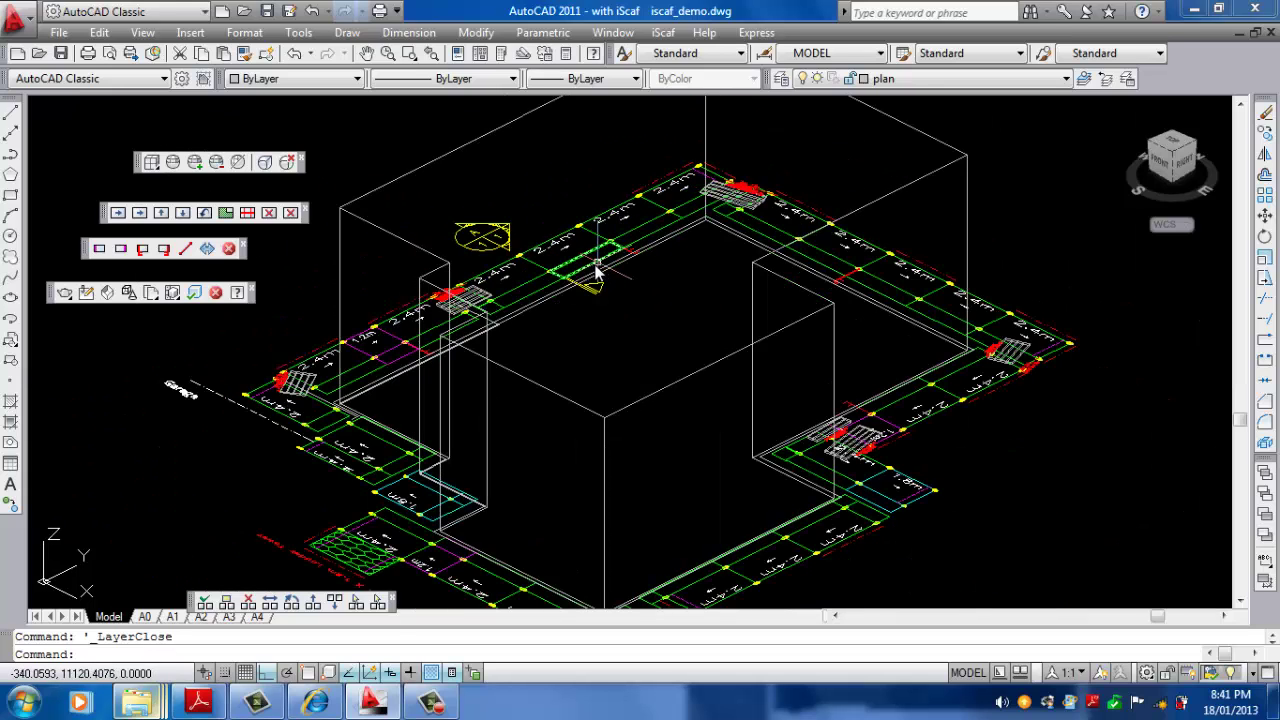
# Switch to the Realistic visual style so the 6500-high building shows as shaded grey.
pyautogui.click(143, 33)
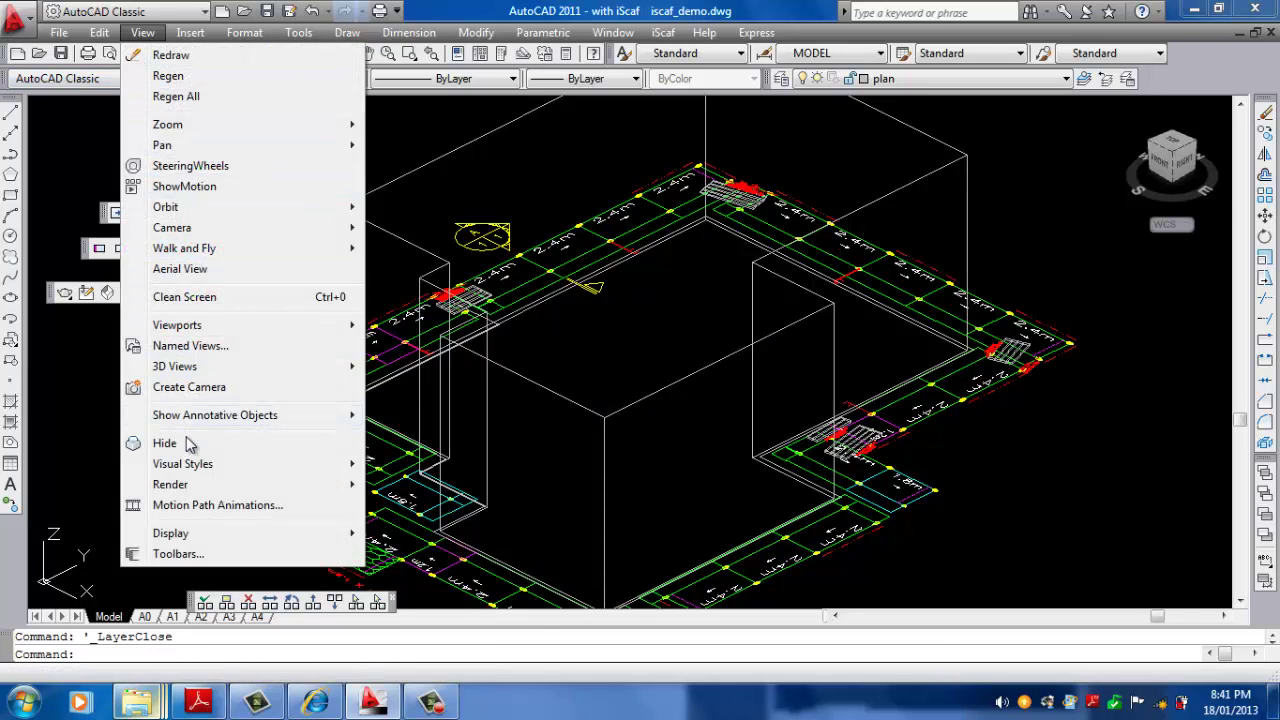
pyautogui.moveTo(200, 470)
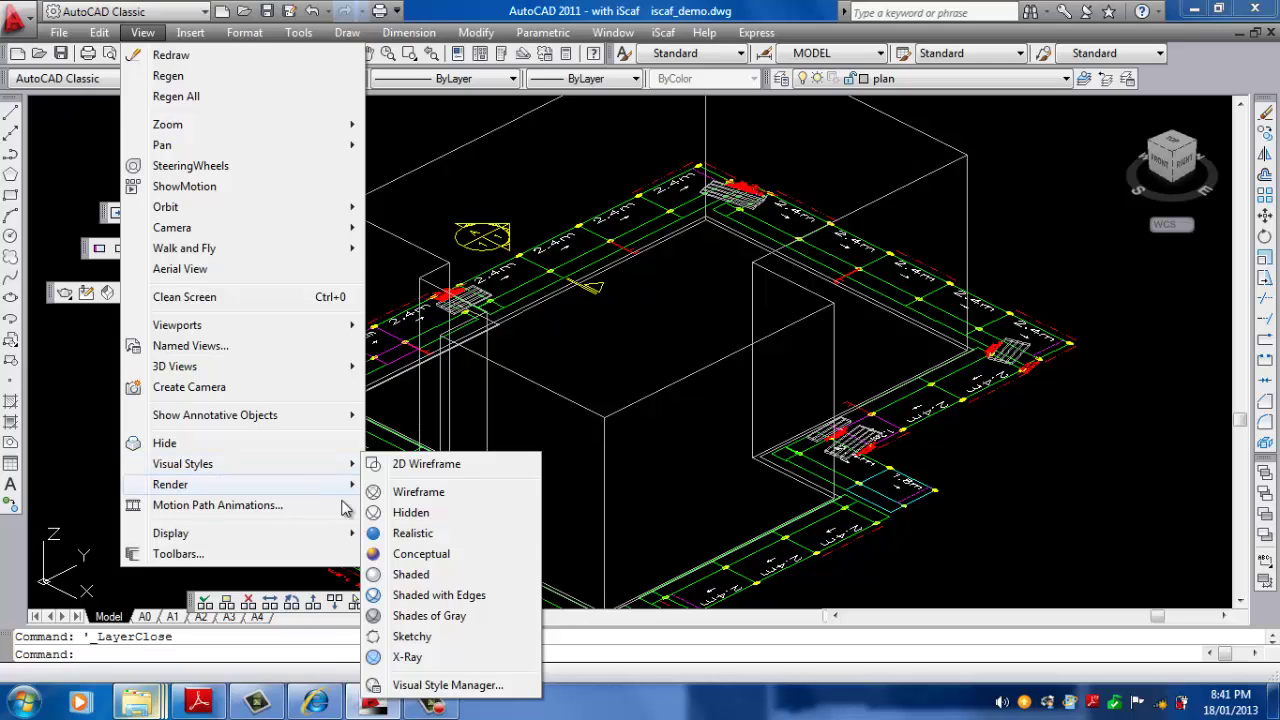
pyautogui.click(405, 540)
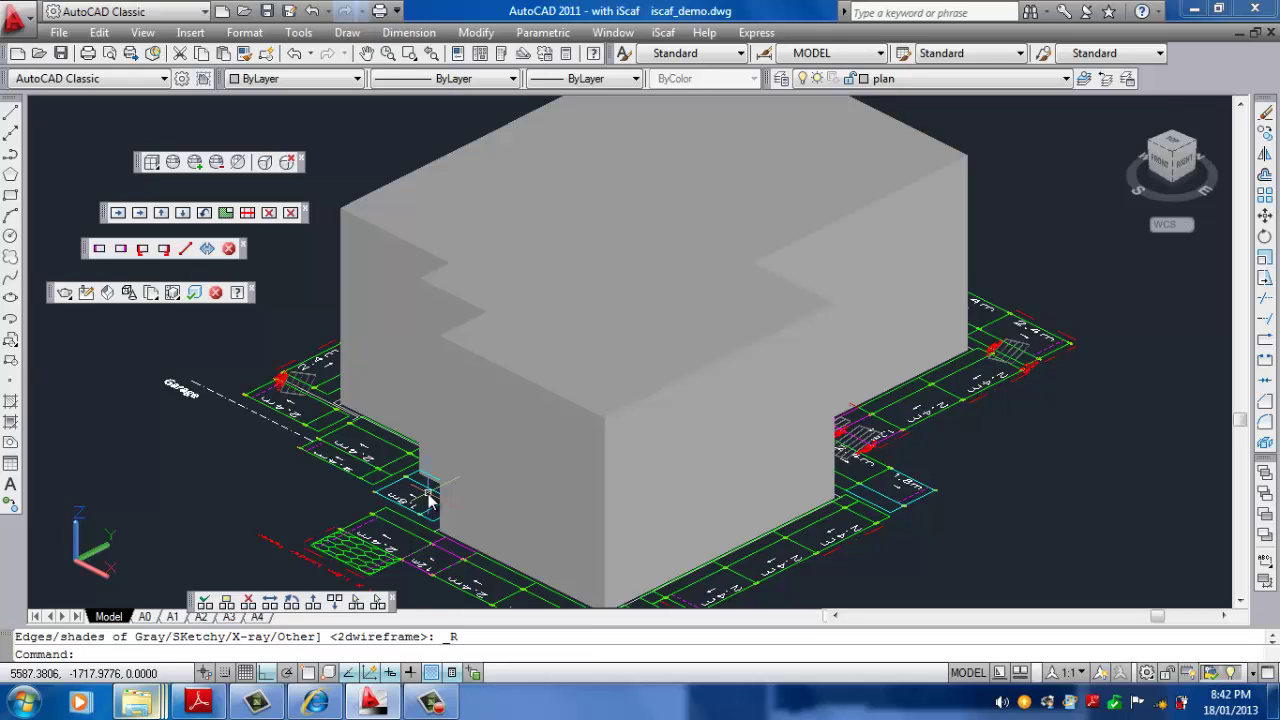
pyautogui.moveTo(493, 468)
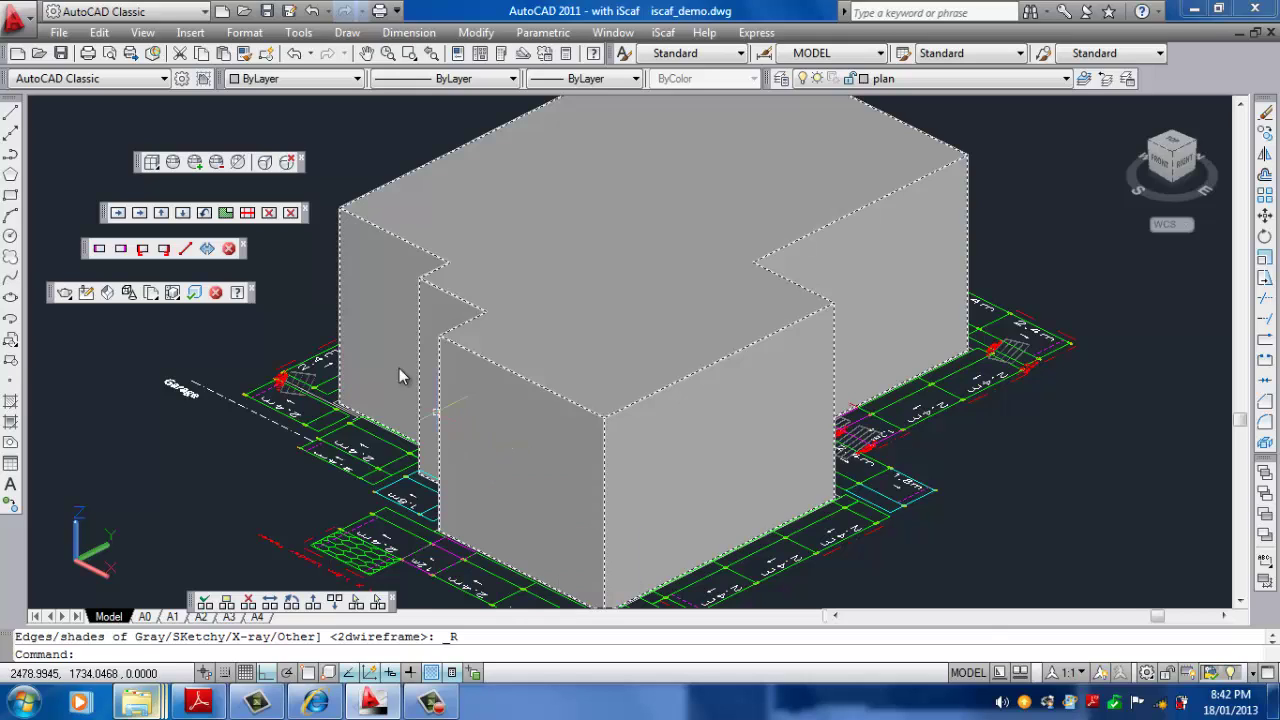
# Deselect the solid and switch to the Hidden visual style, showing the building as outlines.
pyautogui.press('Escape')
pyautogui.click(133, 33)
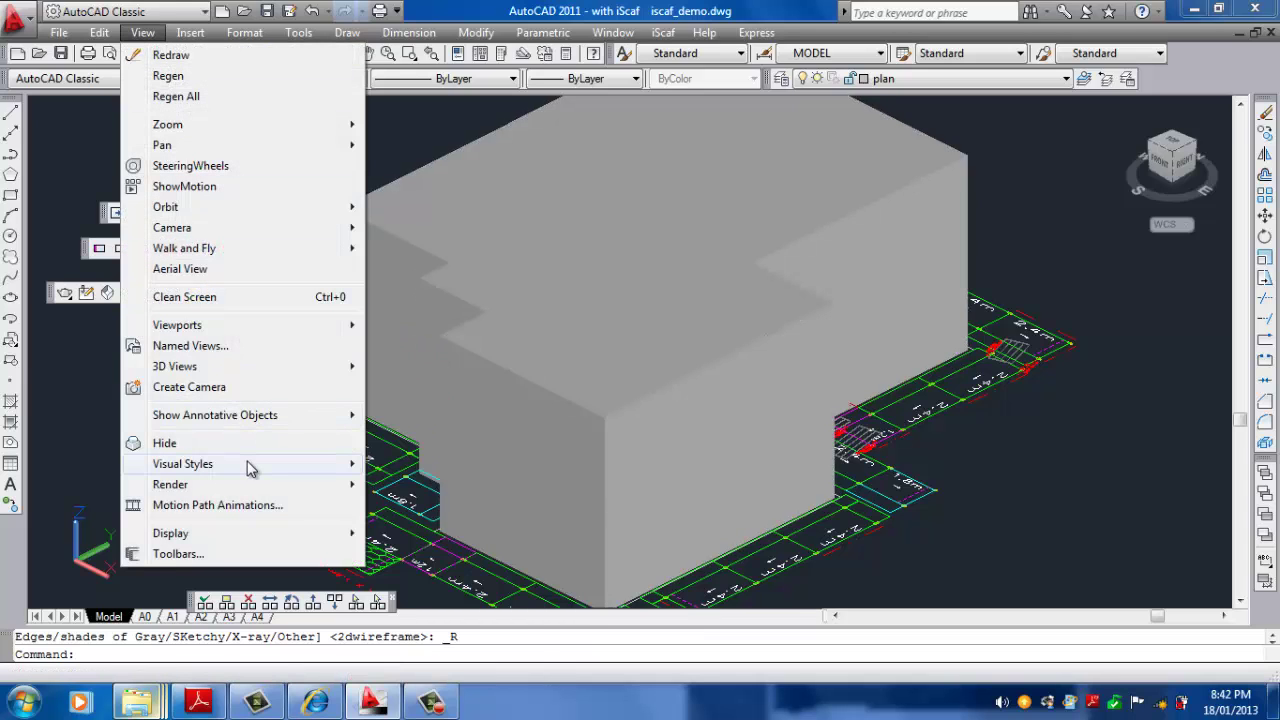
pyautogui.moveTo(250, 465)
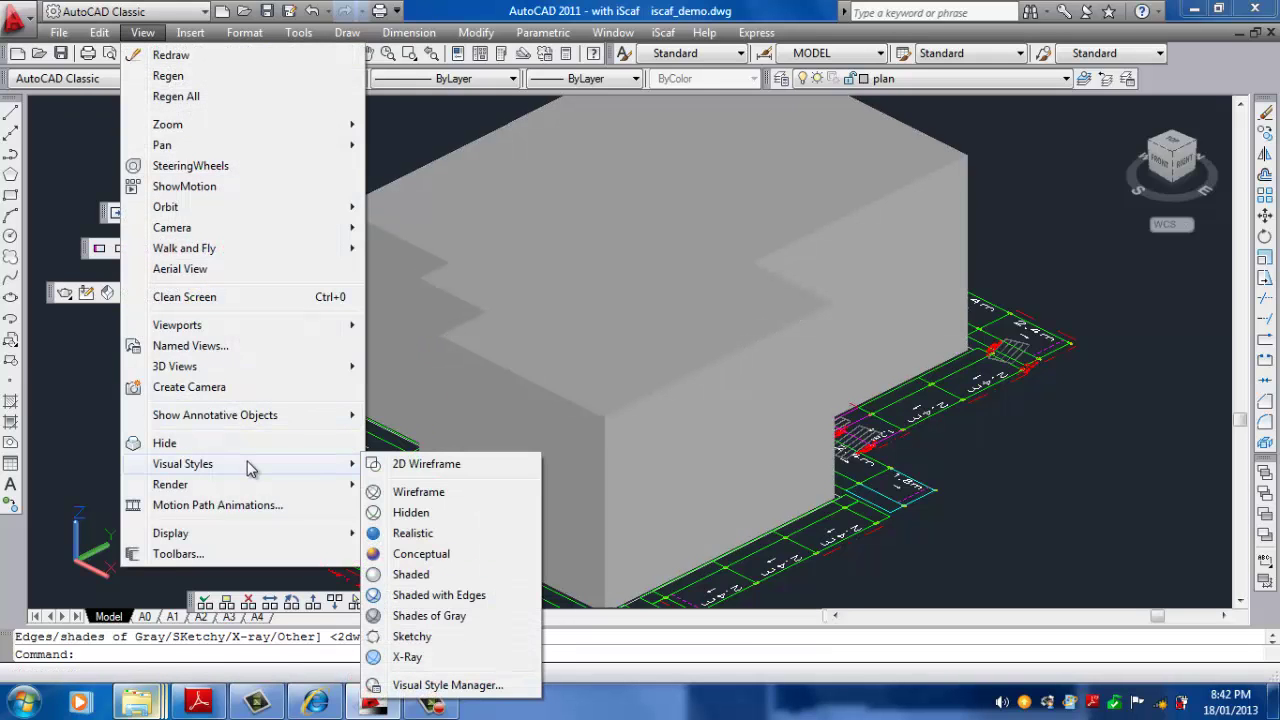
pyautogui.click(409, 514)
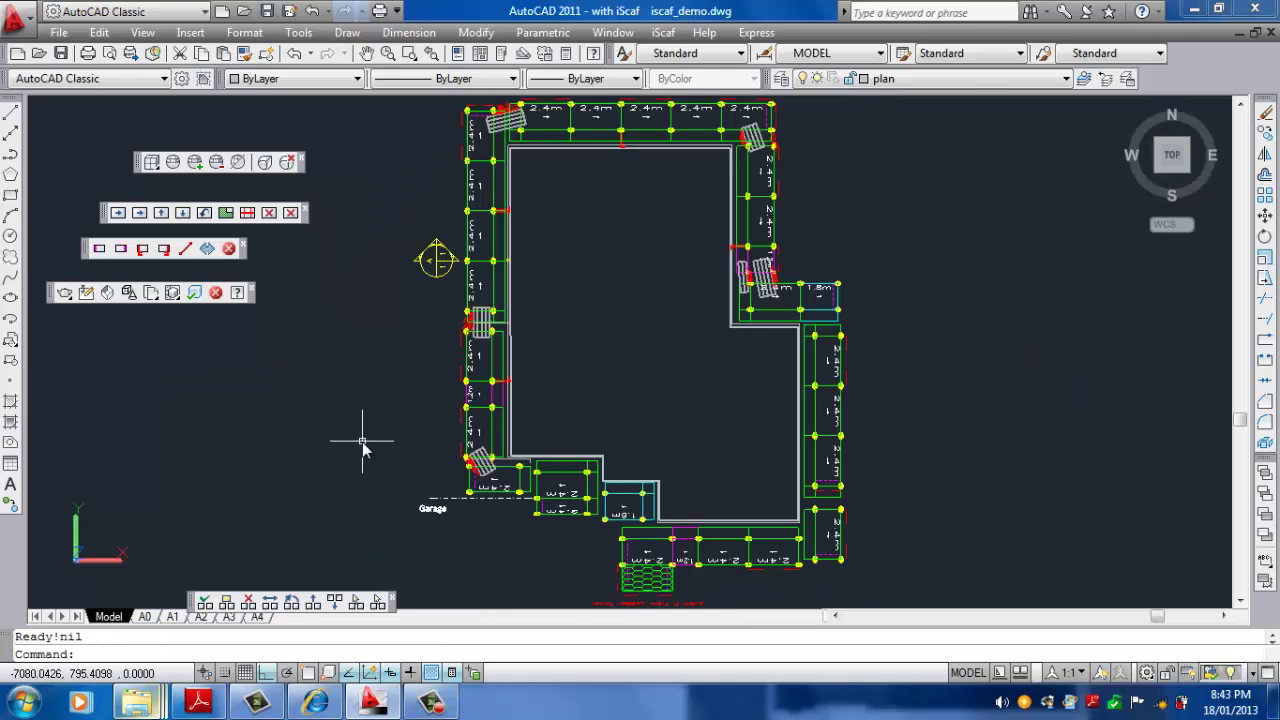
# Switch the scaffold plan to the 2D Wireframe visual style.
pyautogui.click(143, 32)
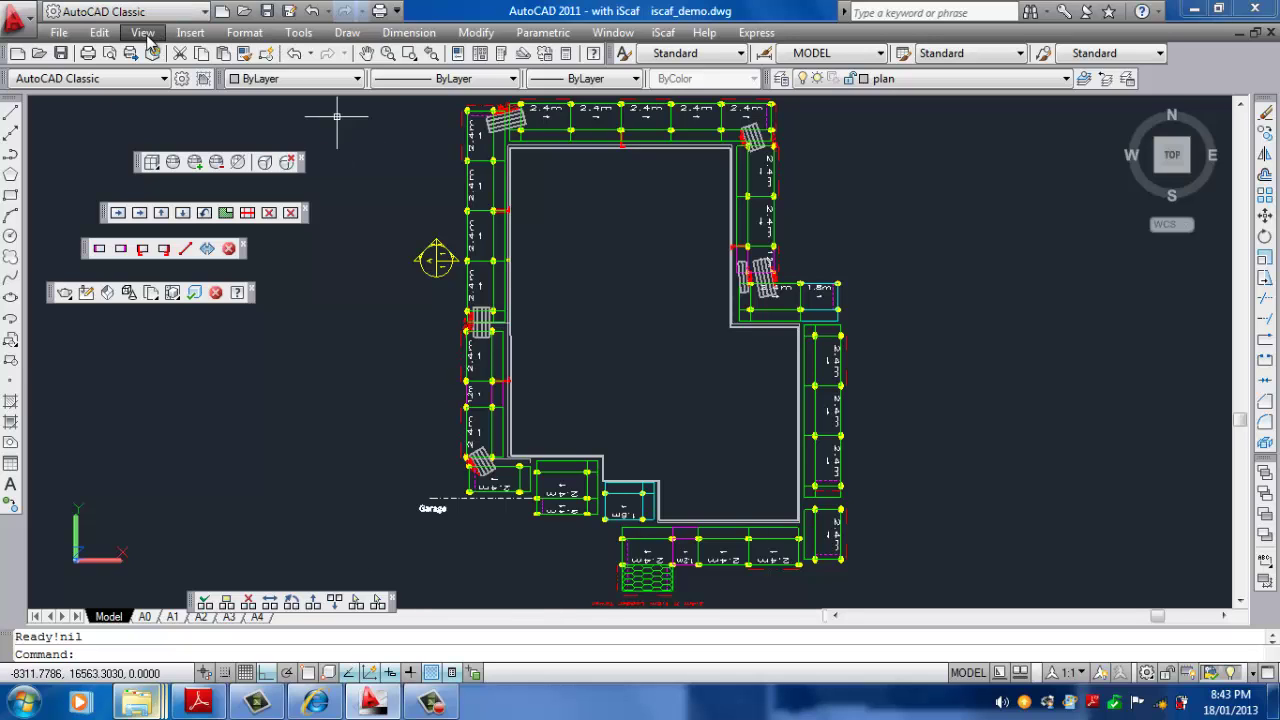
pyautogui.moveTo(193, 327)
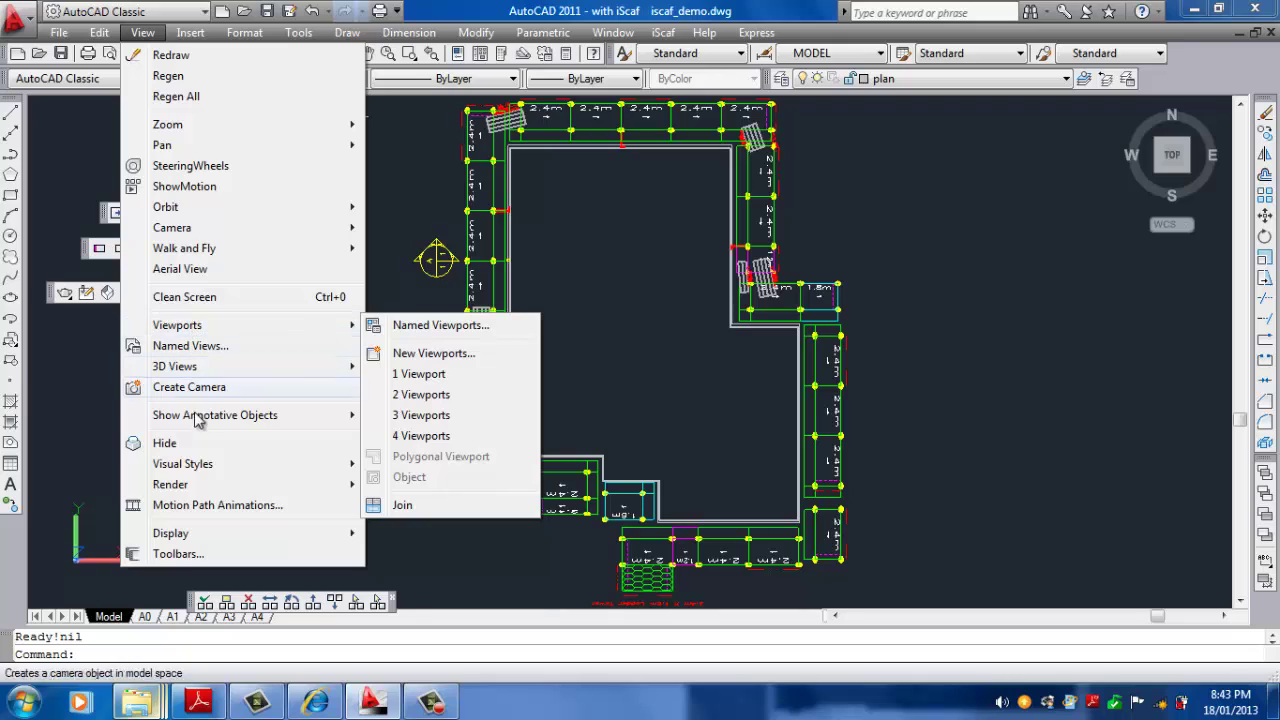
pyautogui.moveTo(210, 468)
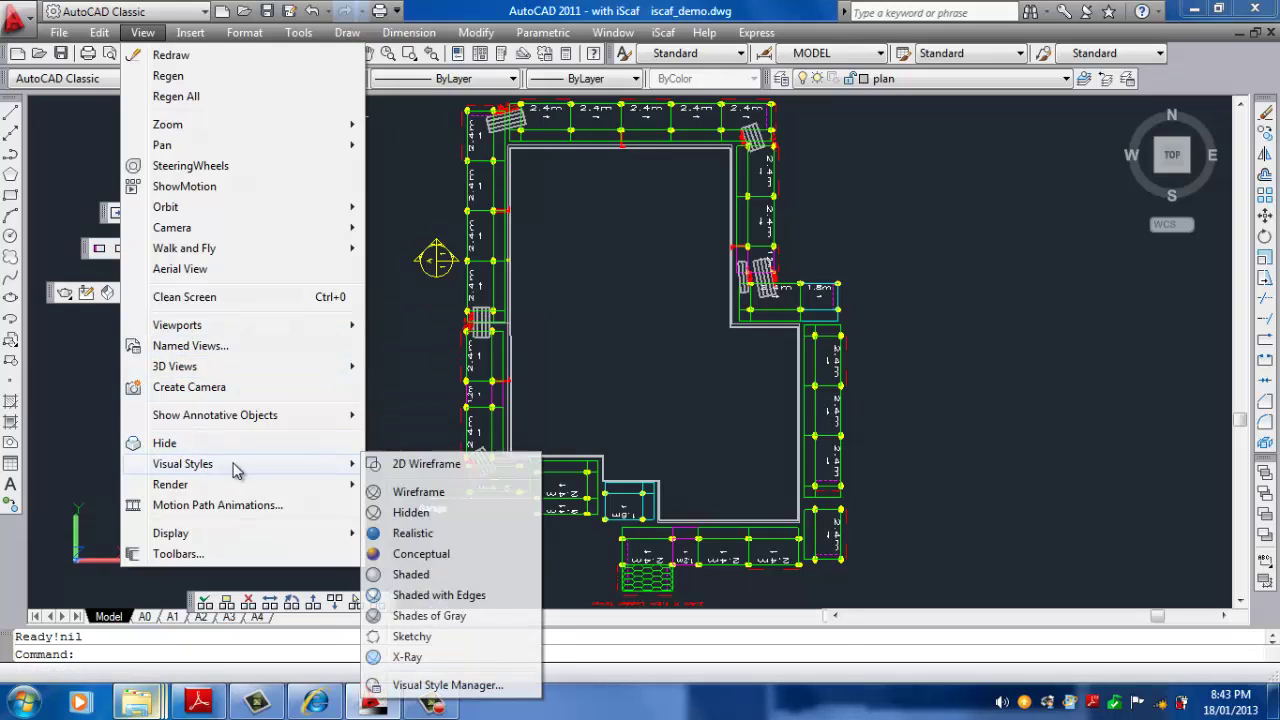
pyautogui.click(410, 472)
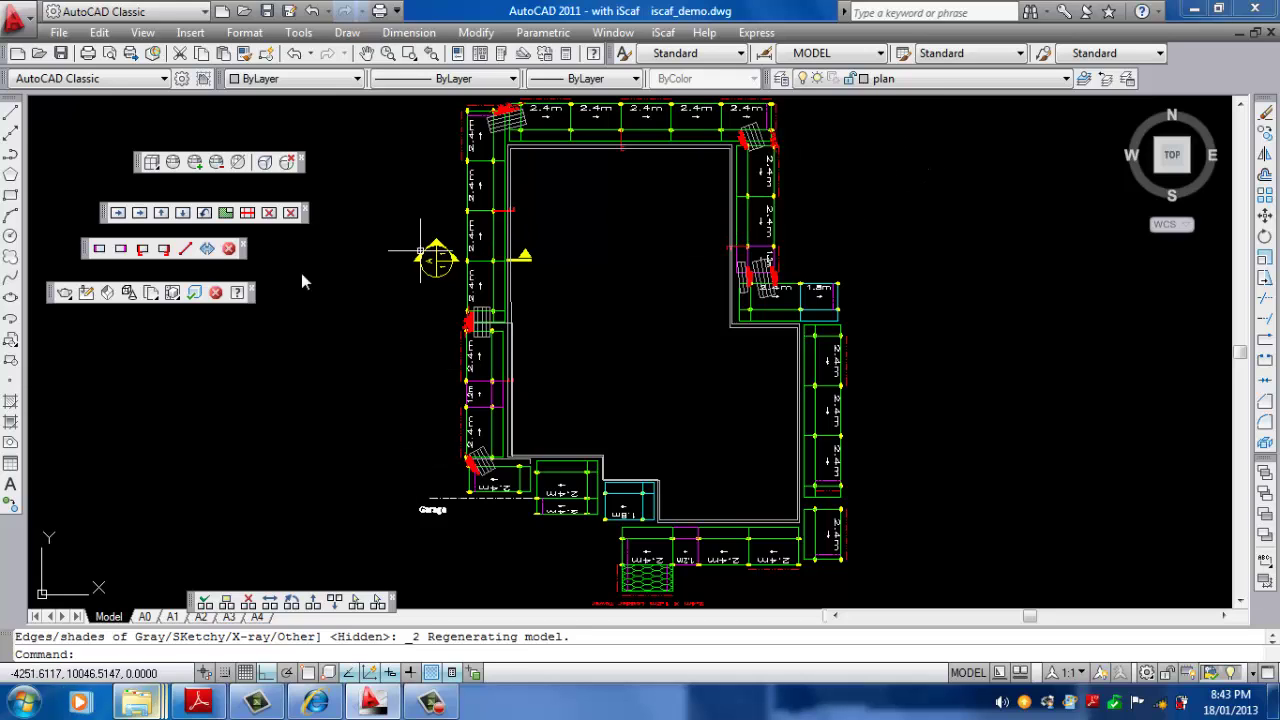
# Run iScaf Build 3D, answering YES to Backup Plan 2D and Save Plan 2D, for all bays.
pyautogui.click(128, 292)
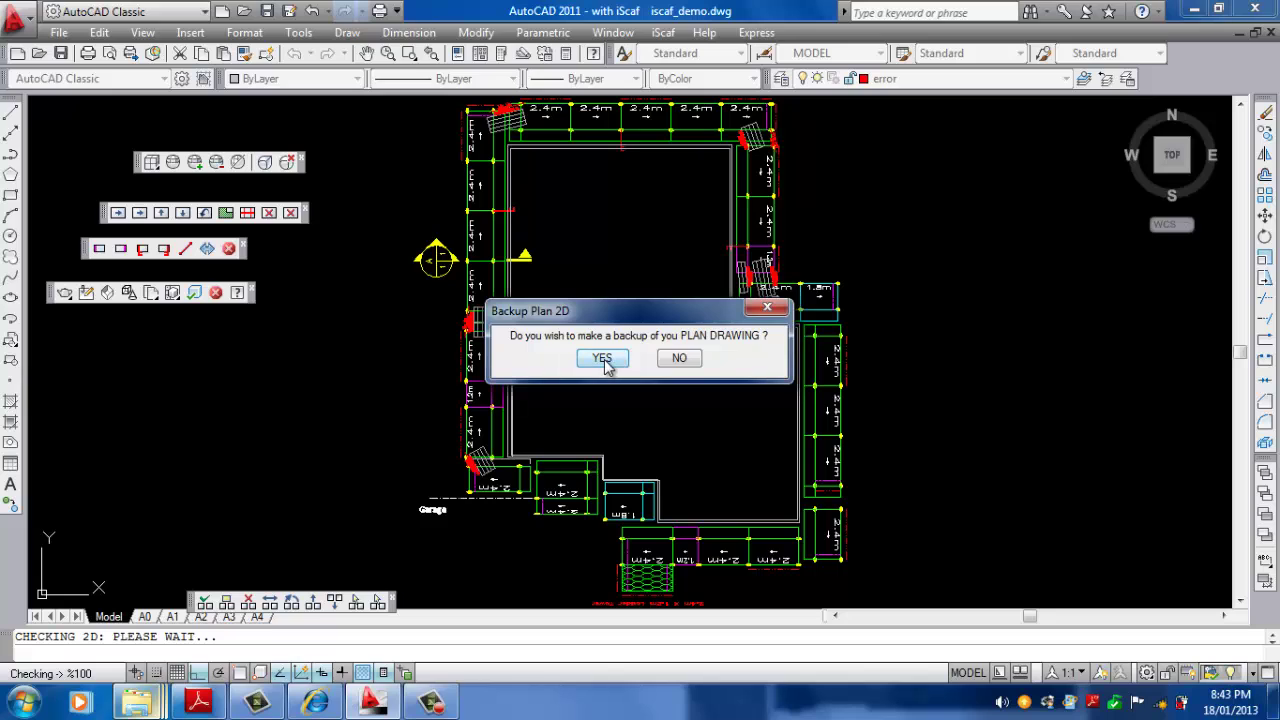
pyautogui.click(603, 360)
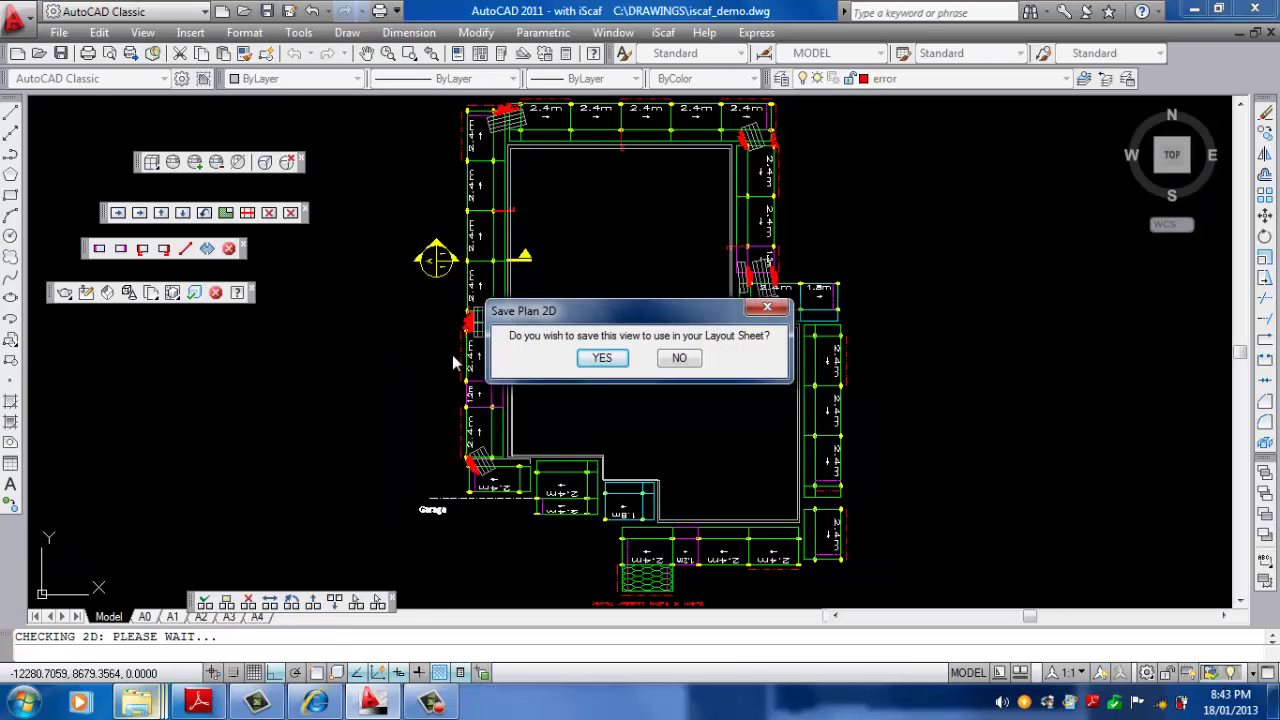
pyautogui.click(601, 358)
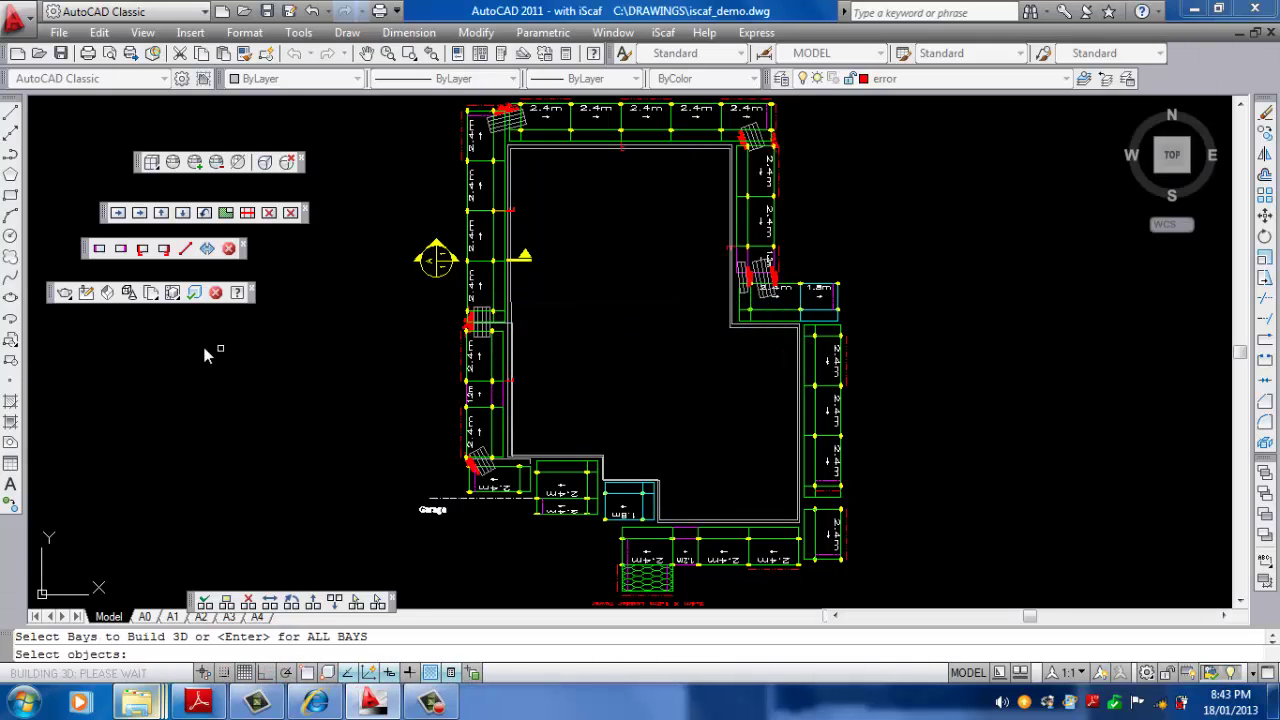
pyautogui.press('Return')
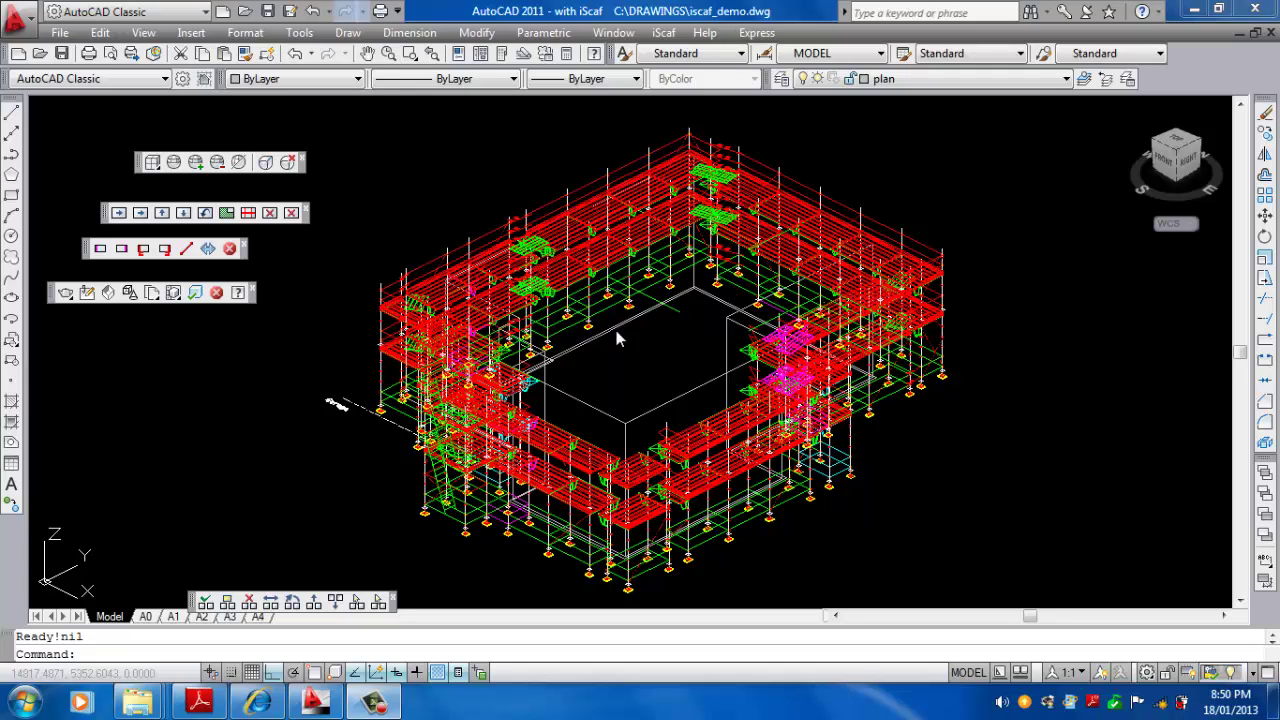
# Switch the 3D scaffold to the Hidden visual style.
pyautogui.click(143, 33)
pyautogui.moveTo(276, 476)
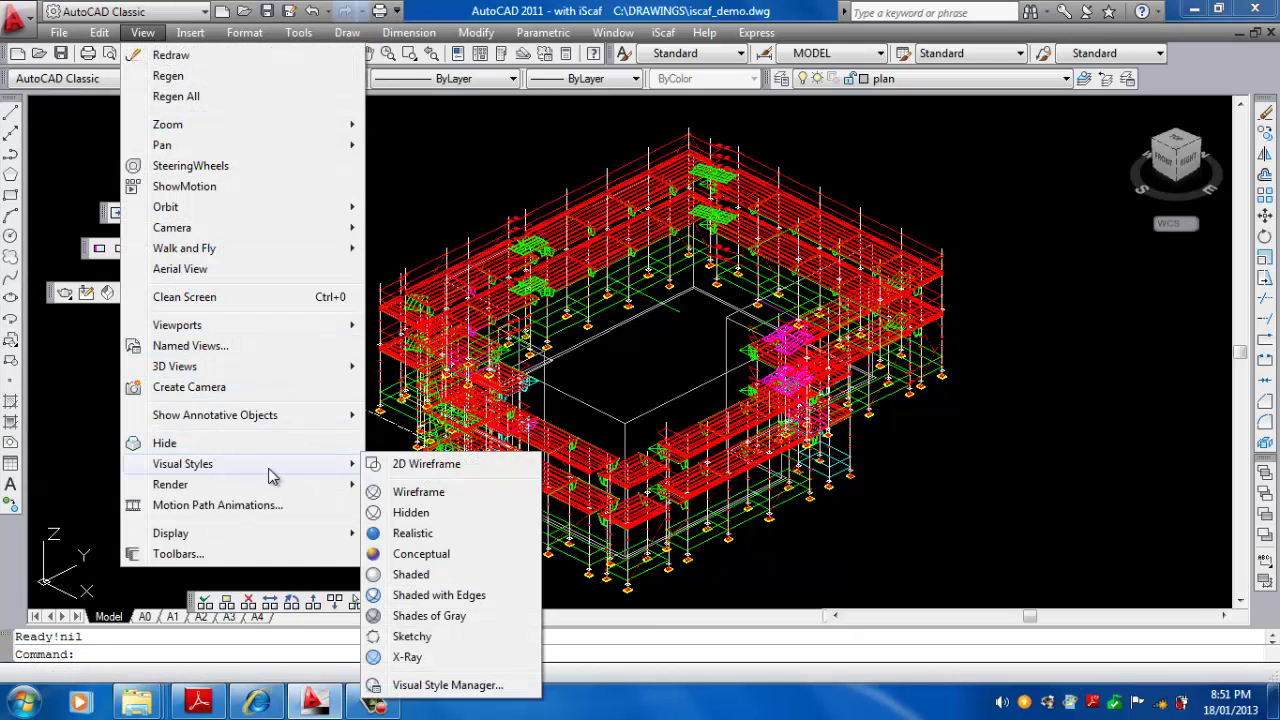
pyautogui.click(418, 513)
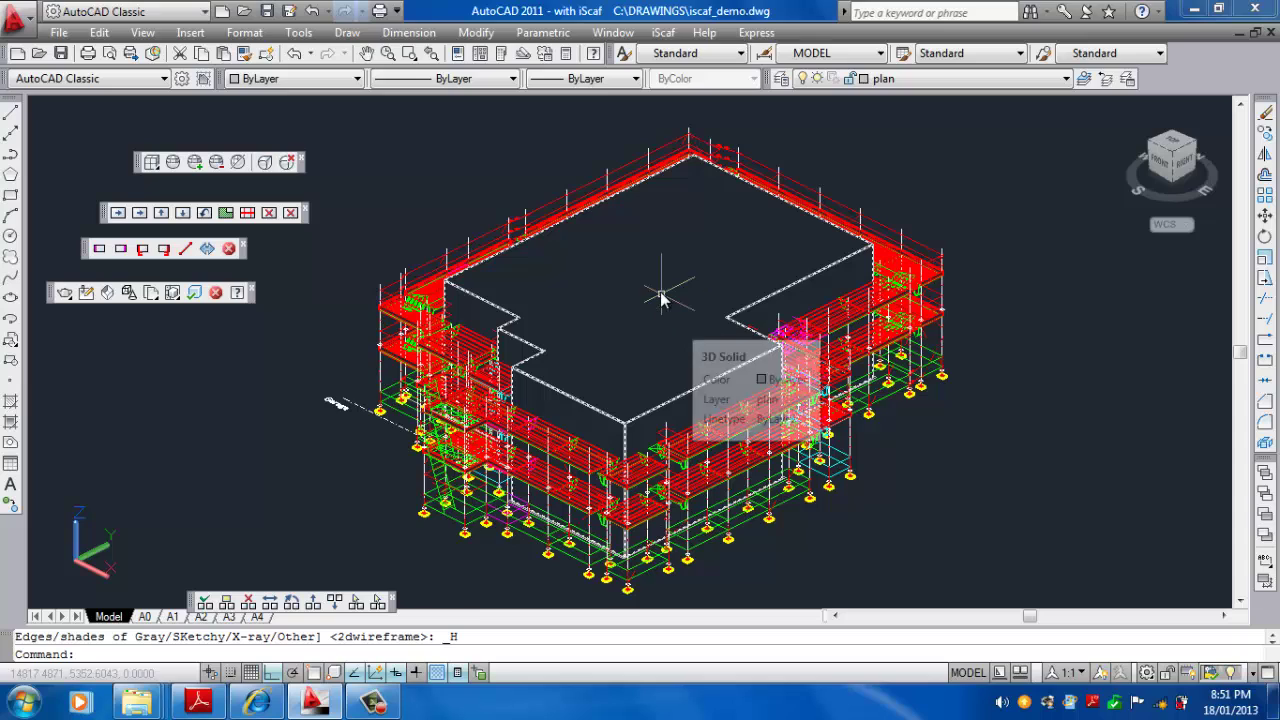
pyautogui.moveTo(660, 298)
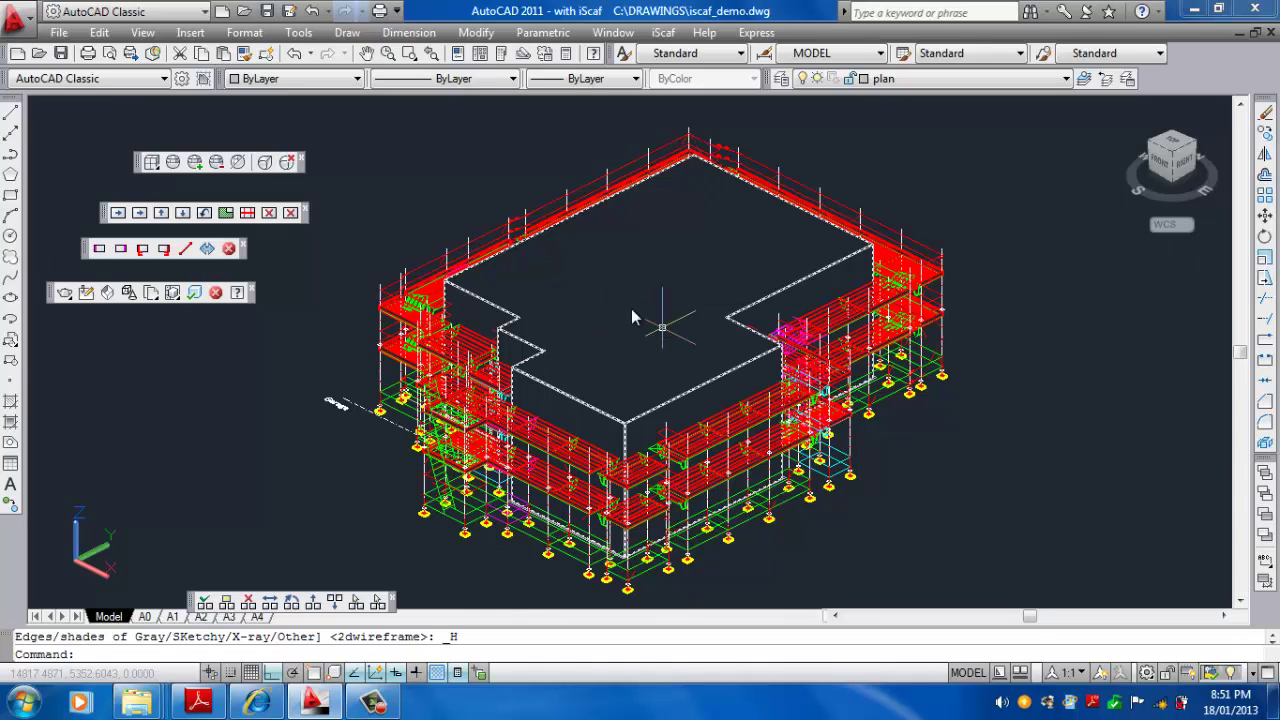
# Switch the scaffolded building model to the Realistic visual style.
pyautogui.click(143, 33)
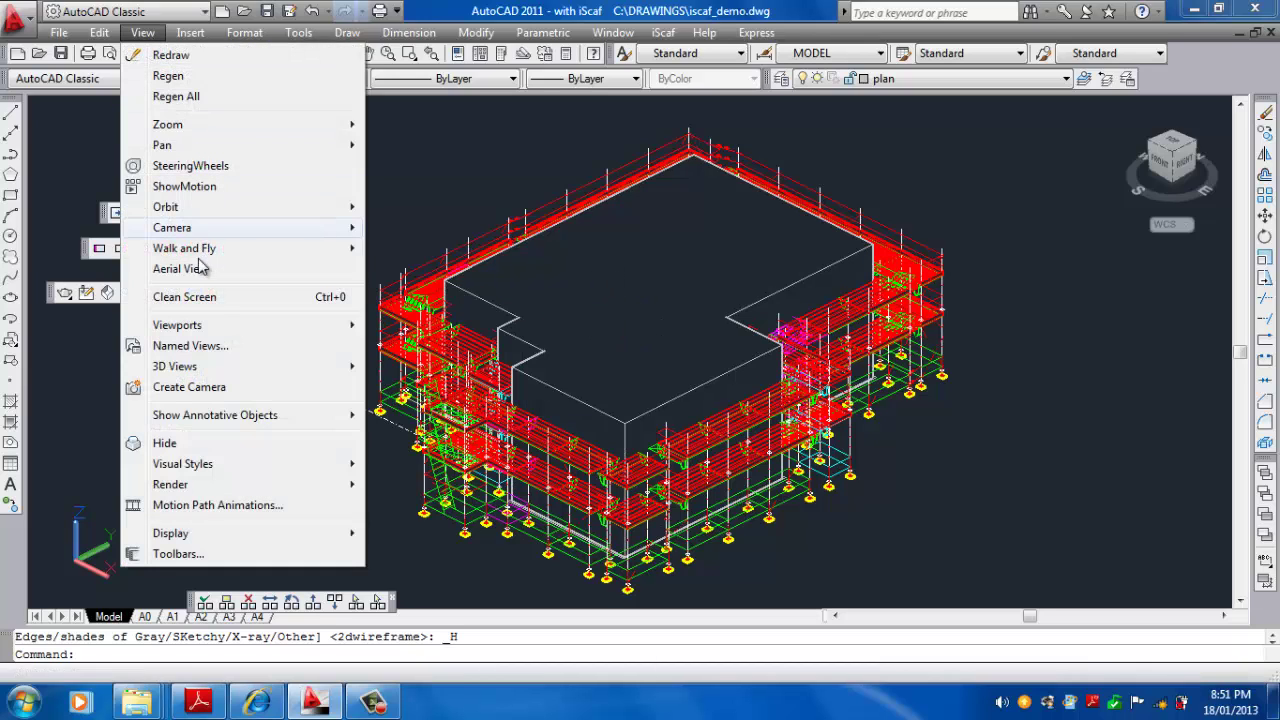
pyautogui.moveTo(260, 470)
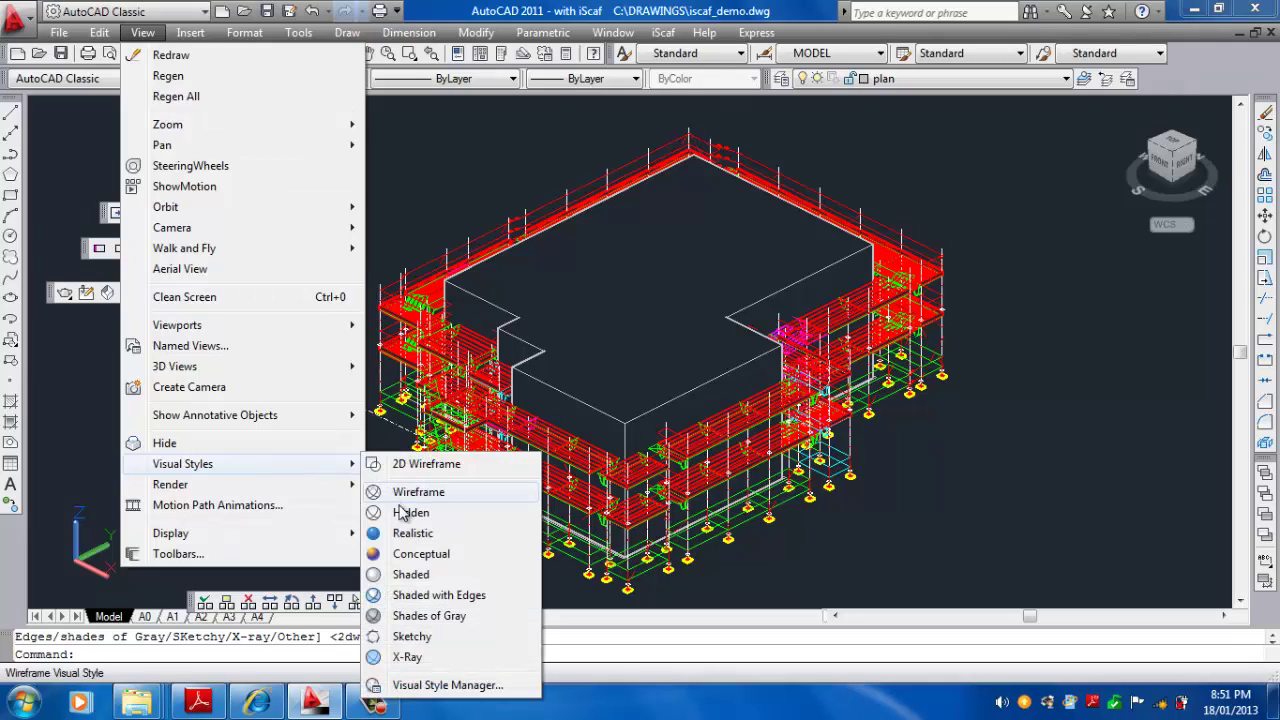
pyautogui.click(412, 536)
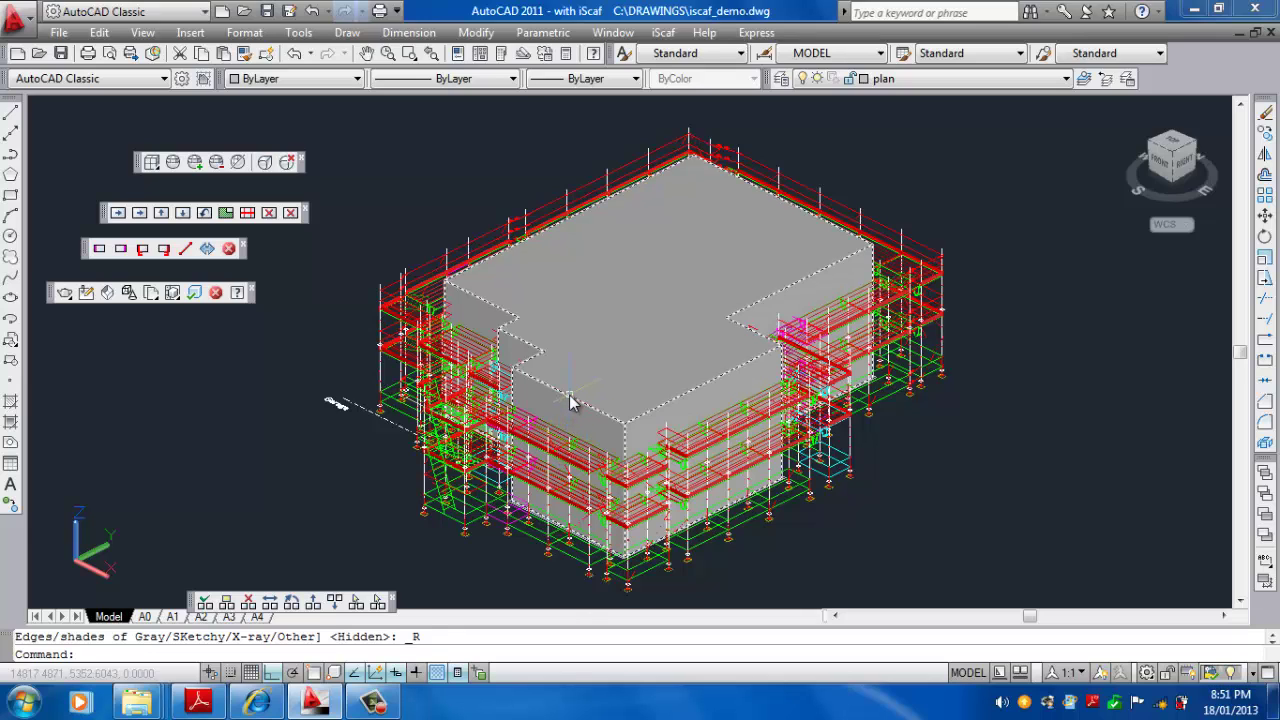
pyautogui.moveTo(572, 402)
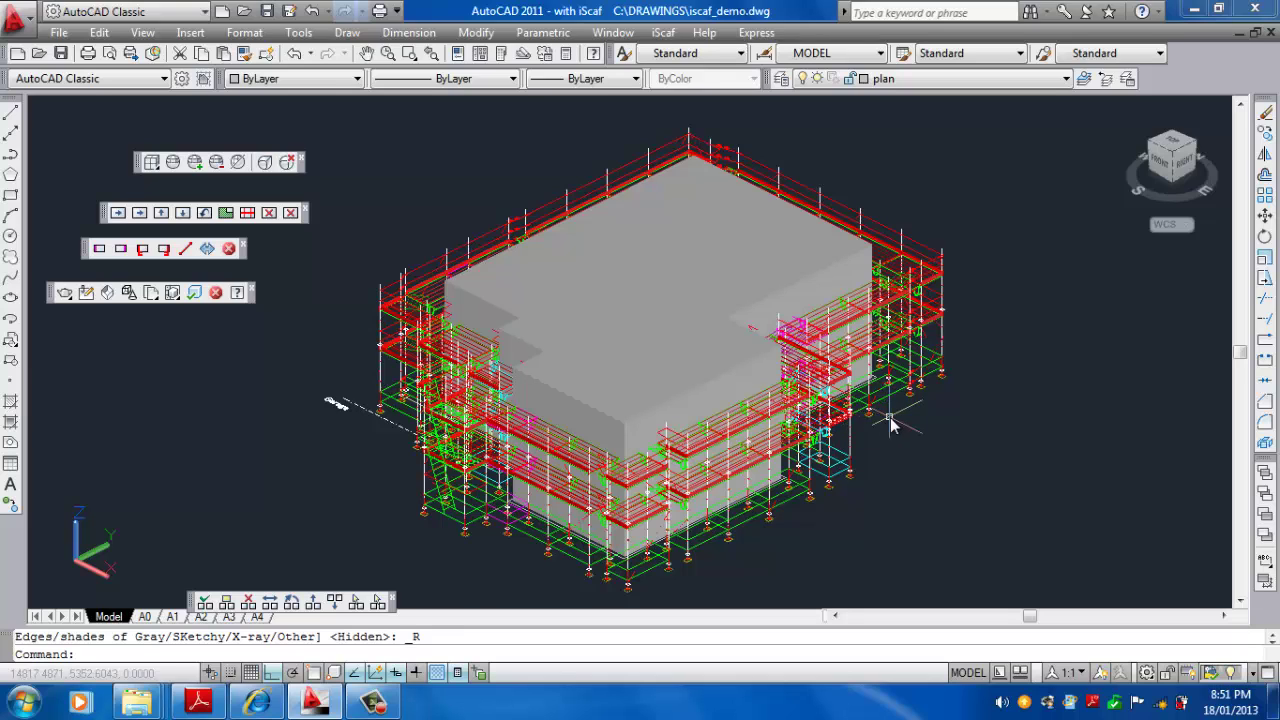
# Orbit around the scaffolded building, viewing it from behind and ending on a front view.
pyautogui.keyDown('shift'); pyautogui.moveTo(891, 423); pyautogui.dragTo(634, 399, button='middle'); pyautogui.keyUp('shift')
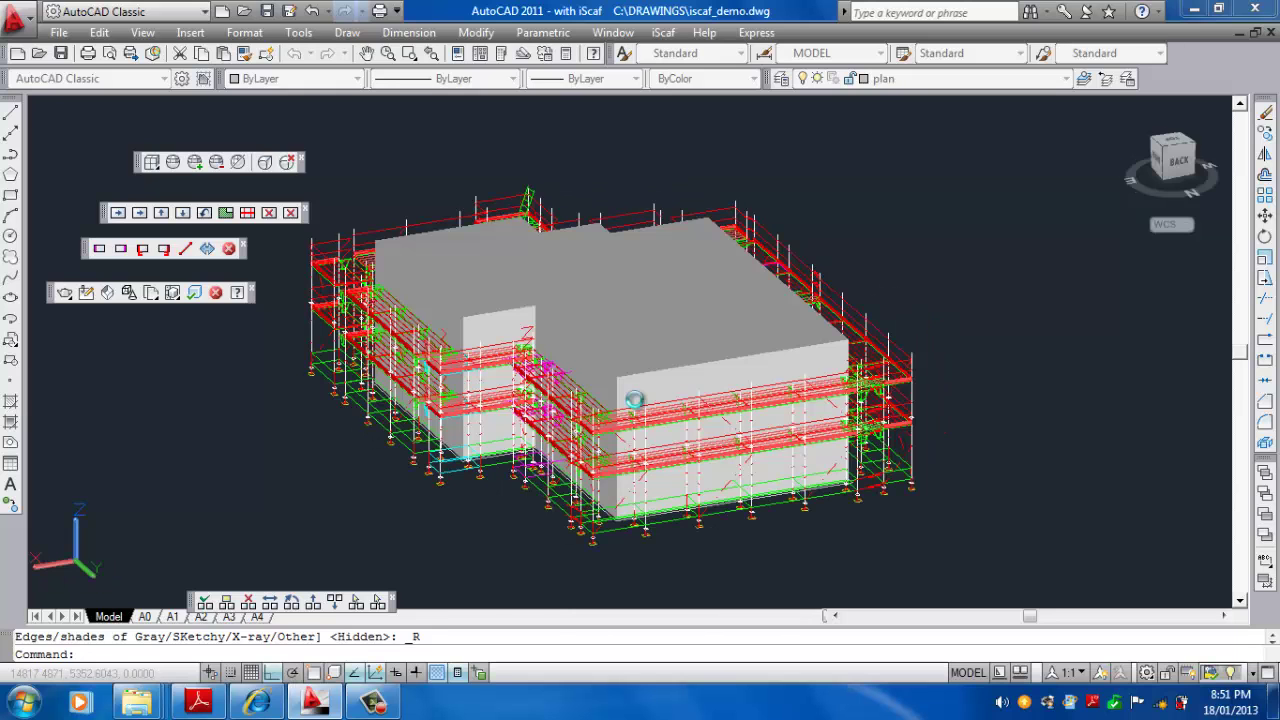
pyautogui.moveTo(836, 400)
pyautogui.keyDown('shift'); pyautogui.mouseDown(button='middle')
pyautogui.moveTo(754, 400)
pyautogui.moveTo(806, 400)
pyautogui.moveTo(818, 386)
pyautogui.moveTo(784, 389)
pyautogui.mouseUp(button='middle'); pyautogui.keyUp('shift')
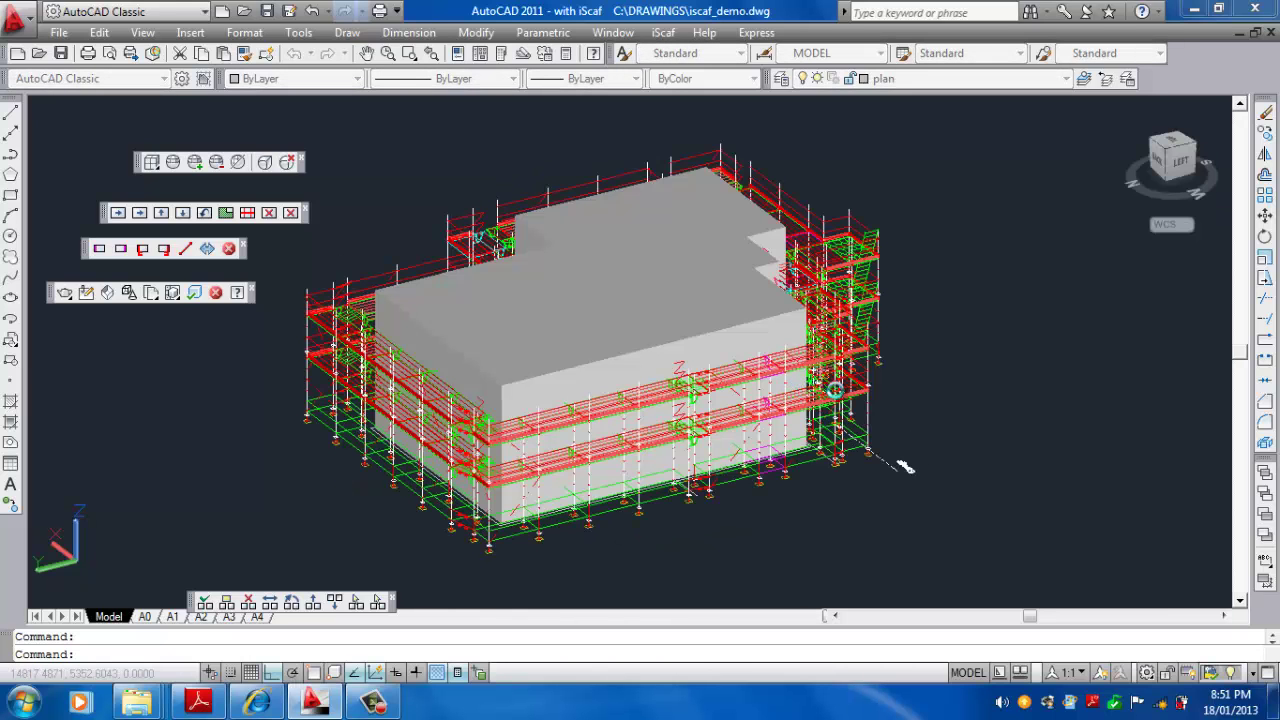
pyautogui.keyDown('shift'); pyautogui.moveTo(910, 390); pyautogui.dragTo(870, 400, button='middle'); pyautogui.keyUp('shift')
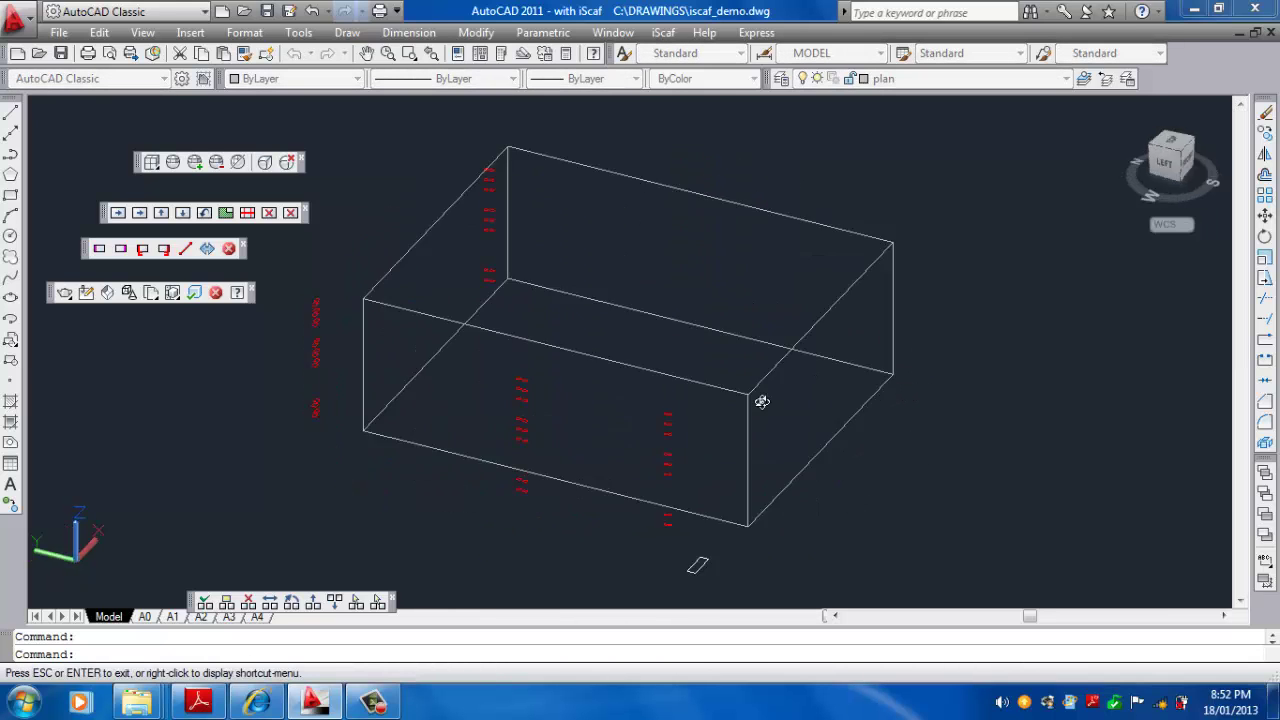
pyautogui.keyDown('shift'); pyautogui.moveTo(761, 401); pyautogui.dragTo(572, 372, button='middle'); pyautogui.keyUp('shift')
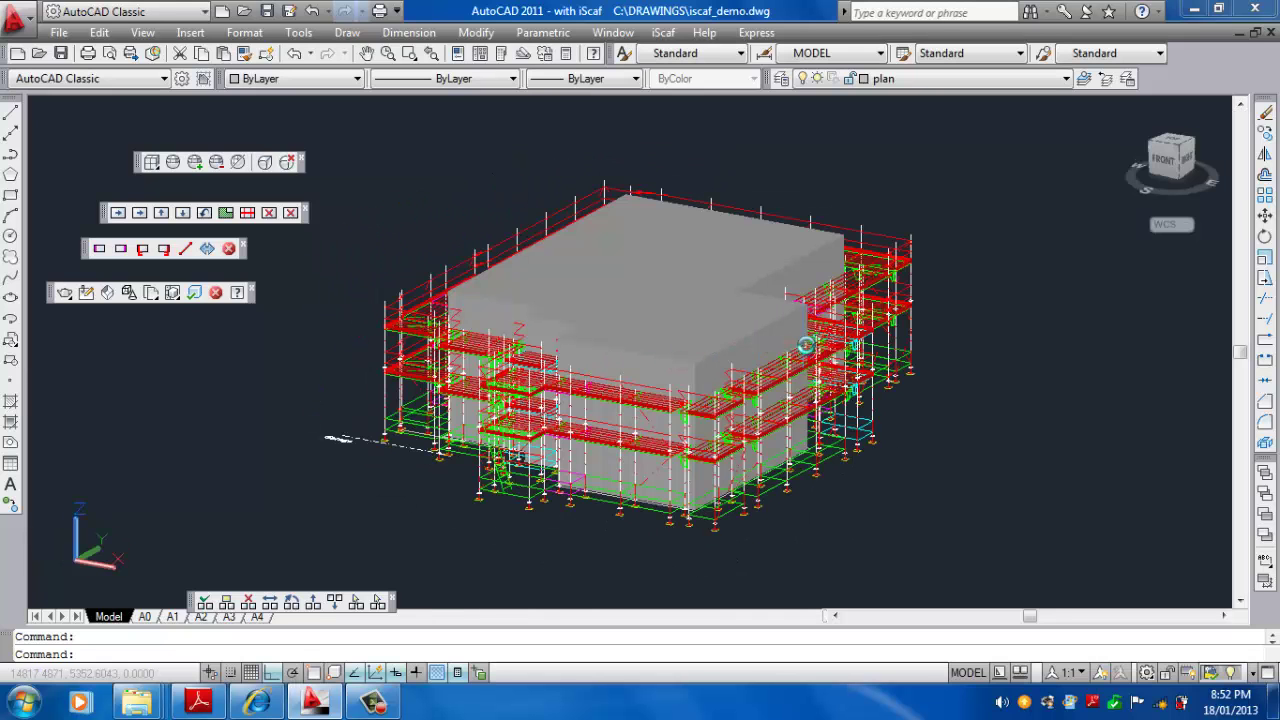
pyautogui.moveTo(808, 344)
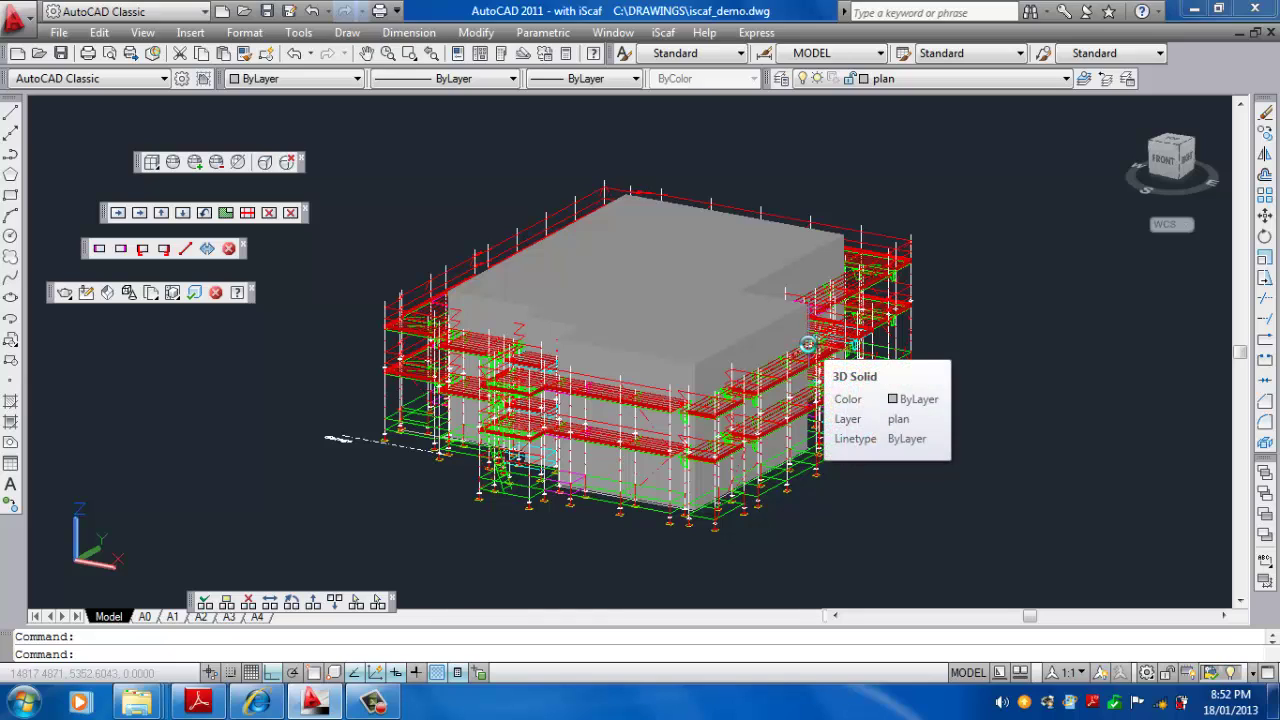